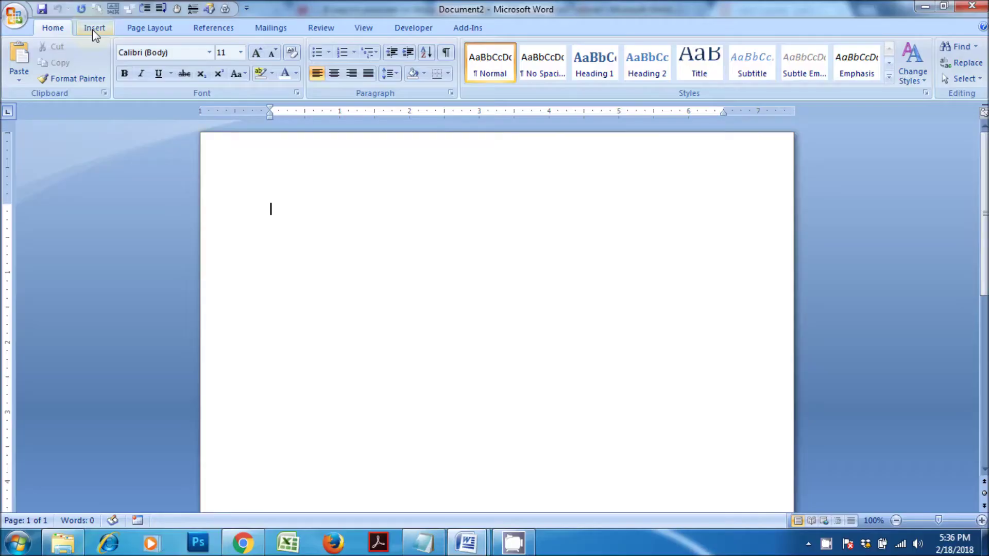
Draw a large rectangle shape on the page
{"action": "left_click", "coordinate": [94, 28]}
{"action": "left_click", "coordinate": [219, 85]}
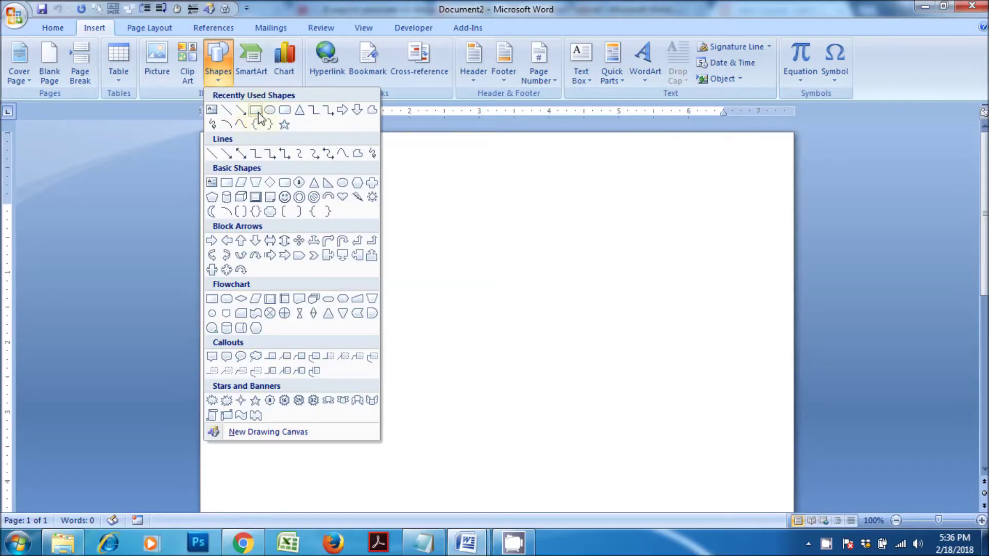
{"action": "left_click", "coordinate": [256, 110]}
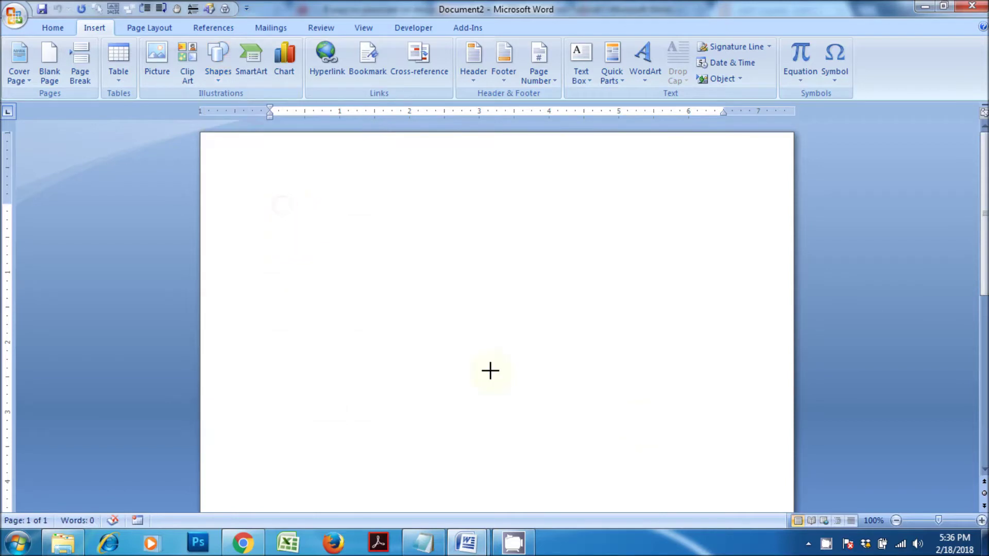
{"action": "left_click_drag", "start_coordinate": [676, 458], "coordinate": [680, 482]}
{"action": "key", "text": "Escape"}
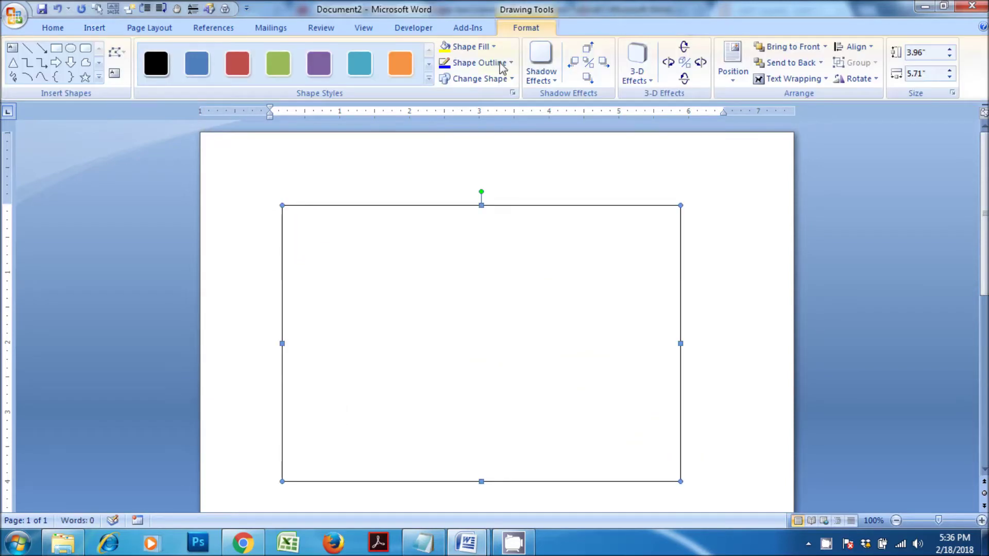
Fill the rectangle with the Desert picture
{"action": "left_click", "coordinate": [470, 47]}
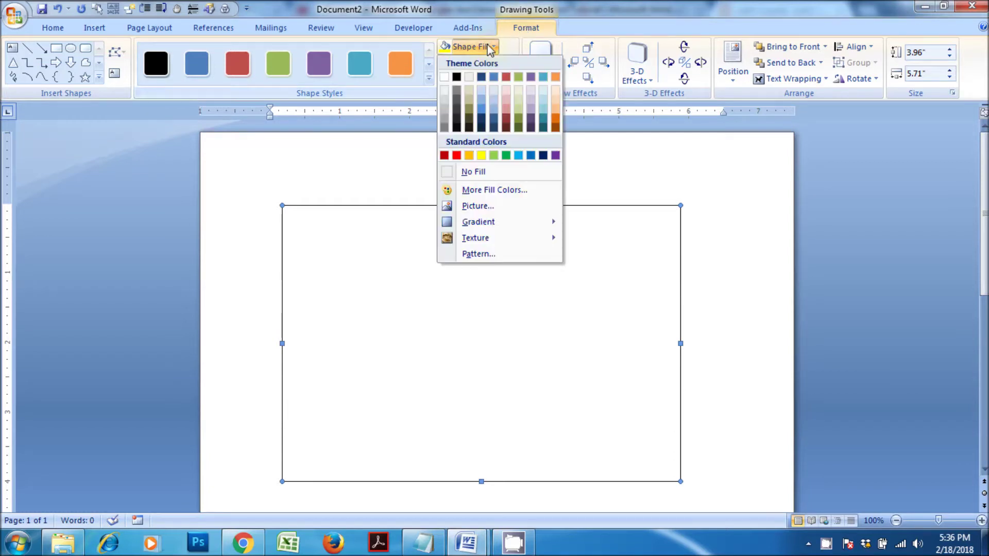
{"action": "left_click", "coordinate": [484, 206]}
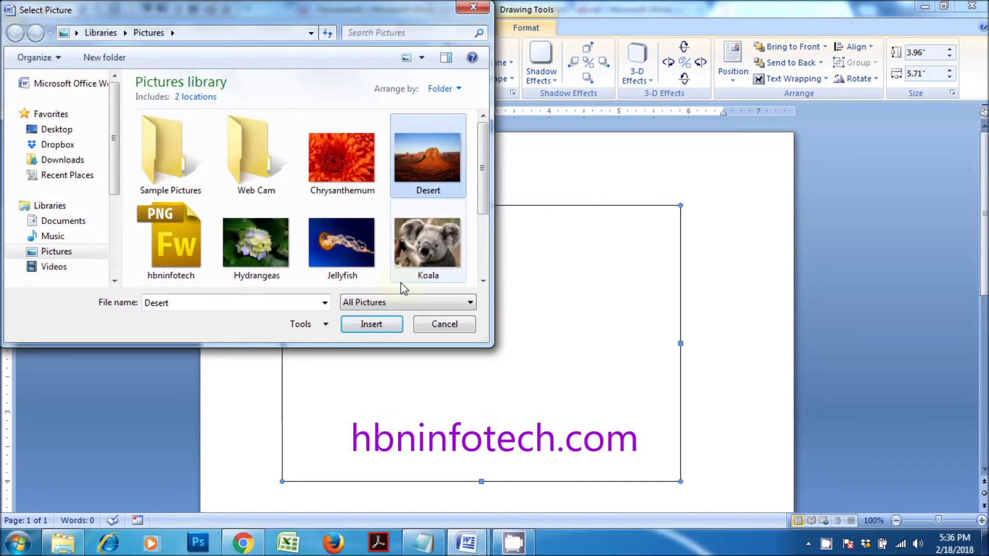
{"action": "left_click", "coordinate": [371, 324]}
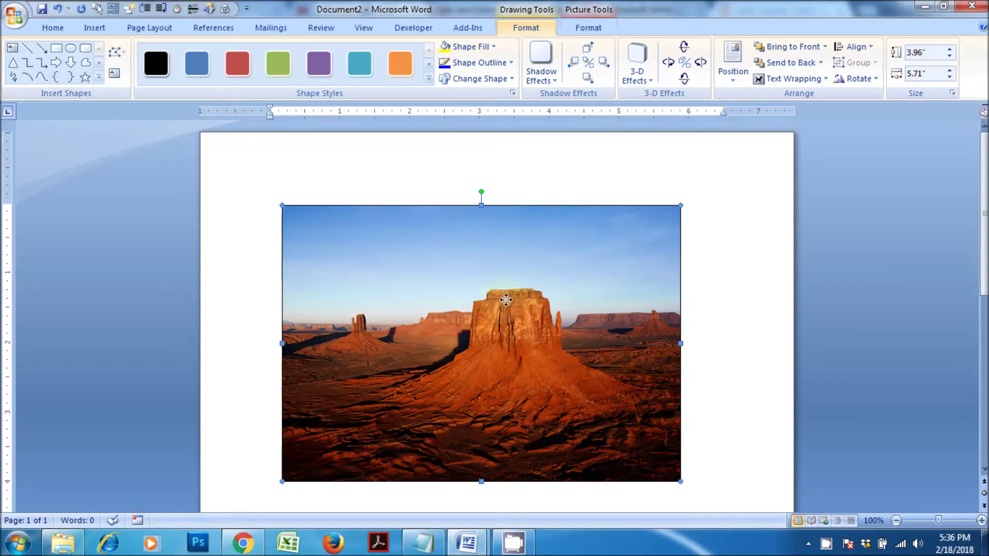
Add text to the rectangle, formatted white at 20 point
{"action": "right_click", "coordinate": [506, 299]}
{"action": "left_click", "coordinate": [538, 356]}
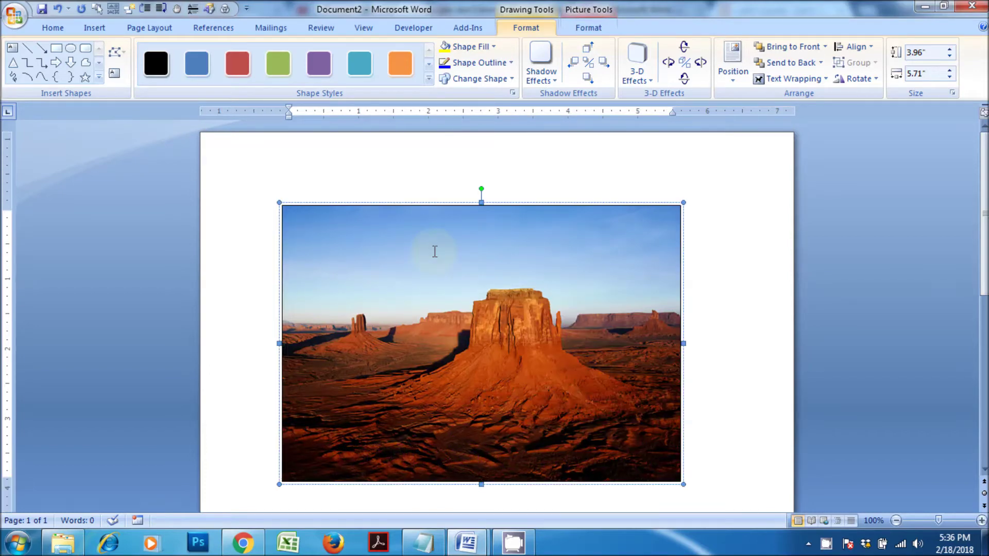
{"action": "left_click", "coordinate": [53, 28]}
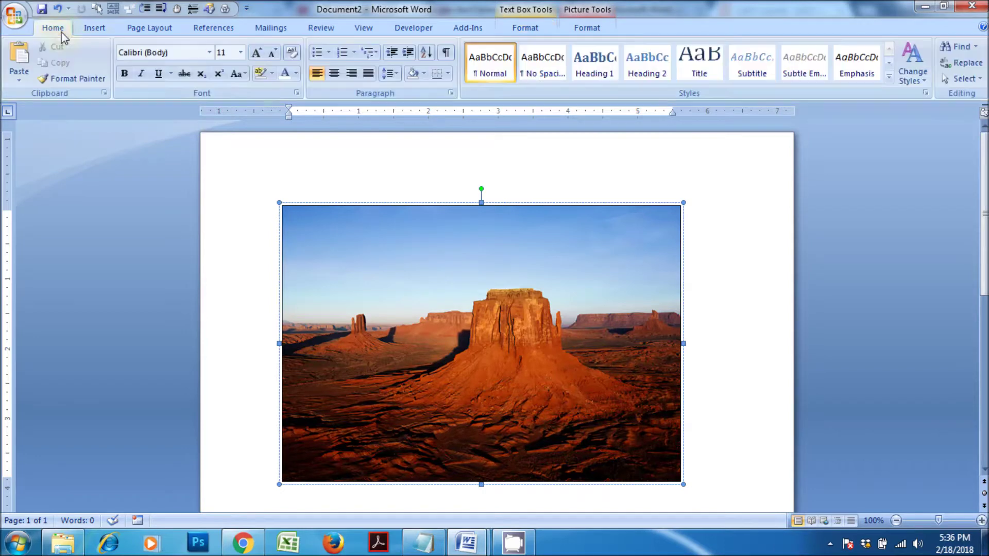
{"action": "left_click", "coordinate": [296, 73]}
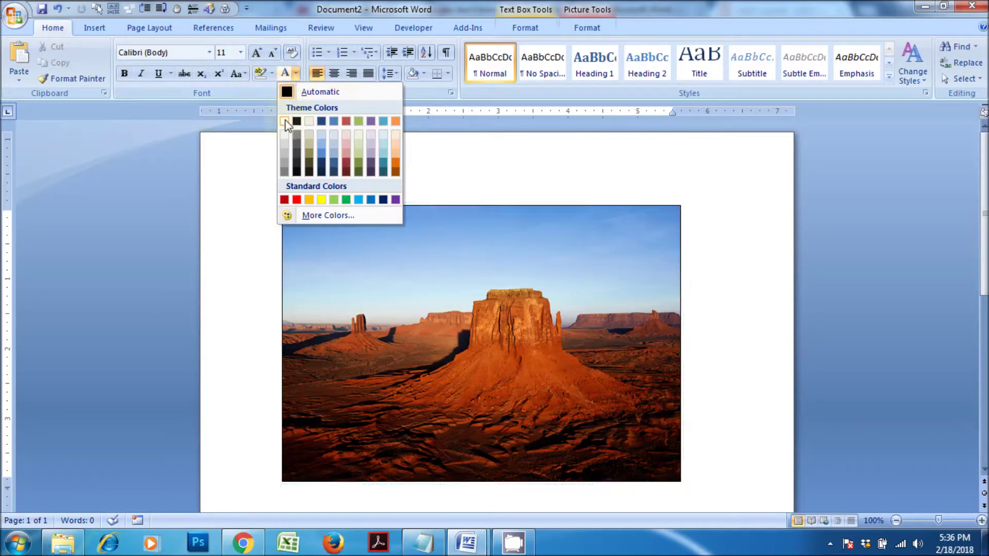
{"action": "left_click", "coordinate": [287, 116]}
{"action": "left_click", "coordinate": [240, 53]}
{"action": "left_click", "coordinate": [223, 167]}
Enter 'Text on Picture' and shift it down toward the middle with a line break
{"action": "left_click", "coordinate": [341, 230]}
{"action": "type", "text": "Text on Picture"}
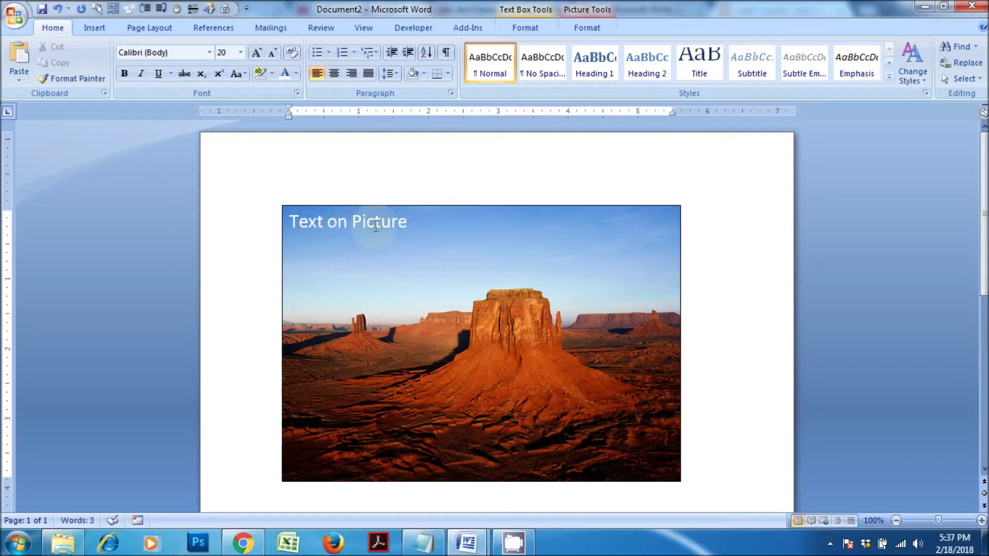
{"action": "left_click", "coordinate": [291, 226]}
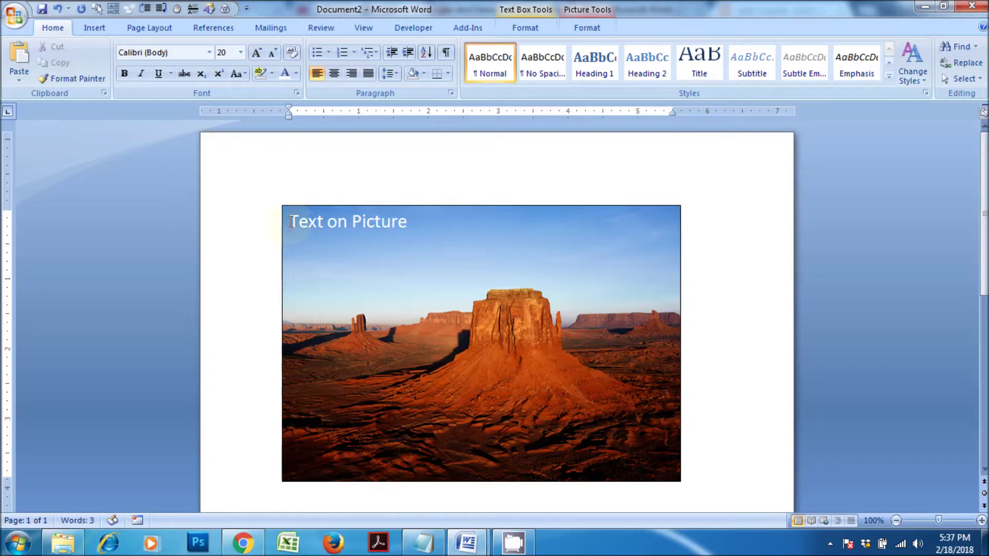
{"action": "key", "text": "Return"}
{"action": "key", "text": "Return"}
{"action": "key", "text": "Return"}
{"action": "key", "text": "BackSpace"}
{"action": "key", "text": "BackSpace"}
{"action": "key", "text": "BackSpace"}
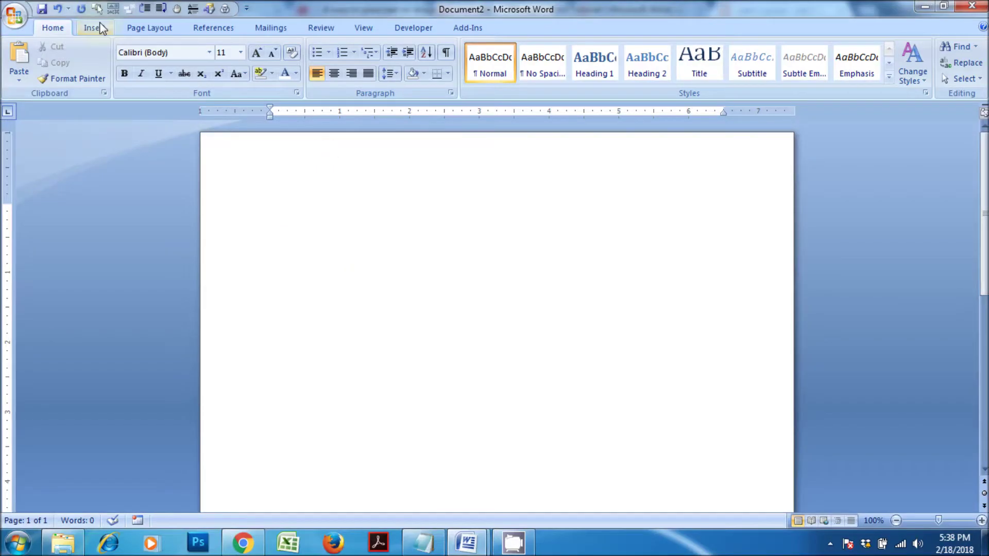
Bring up the Insert commands on the blank page for Method 2
{"action": "left_click", "coordinate": [94, 28]}
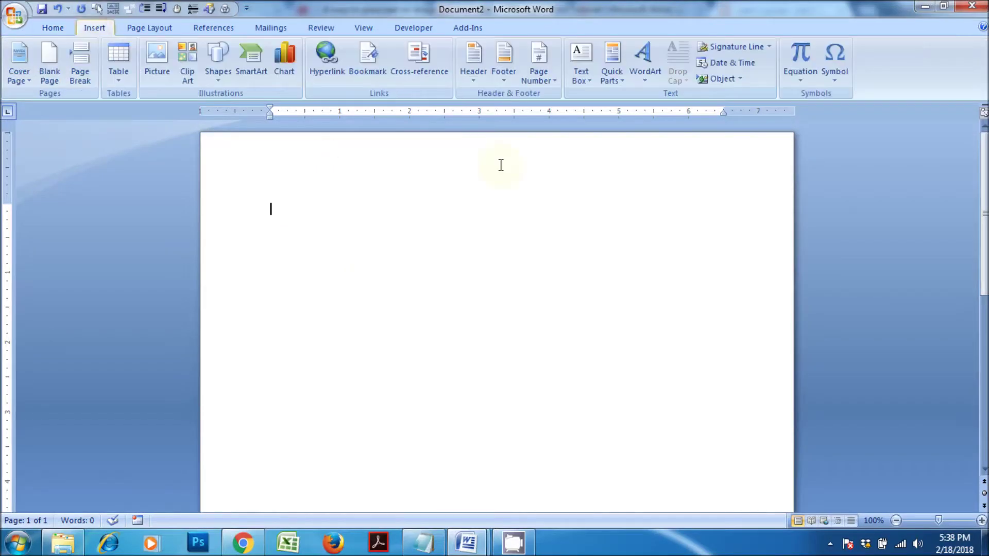
Insert a Simple Text Box and stretch it taller and wider across the page
{"action": "left_click", "coordinate": [590, 85]}
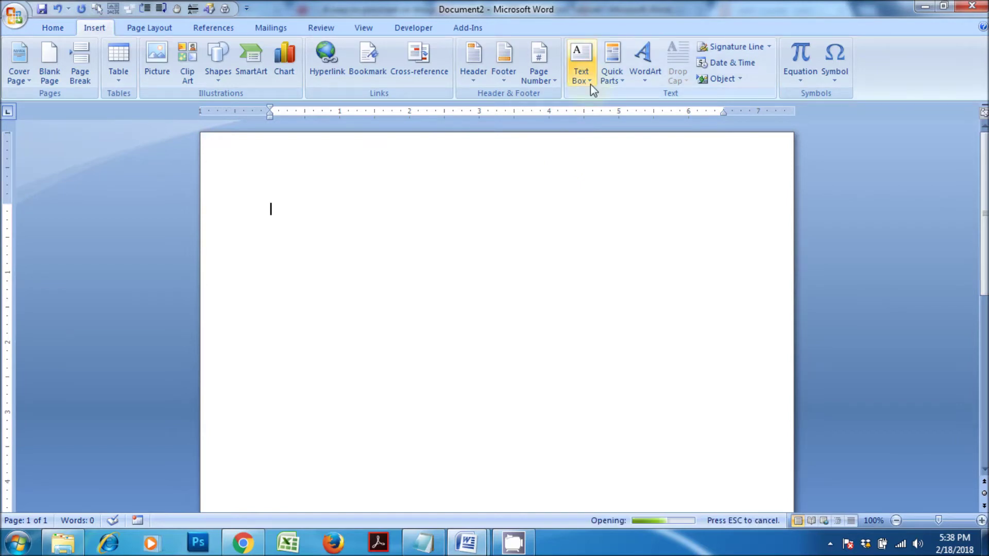
{"action": "left_click", "coordinate": [585, 149]}
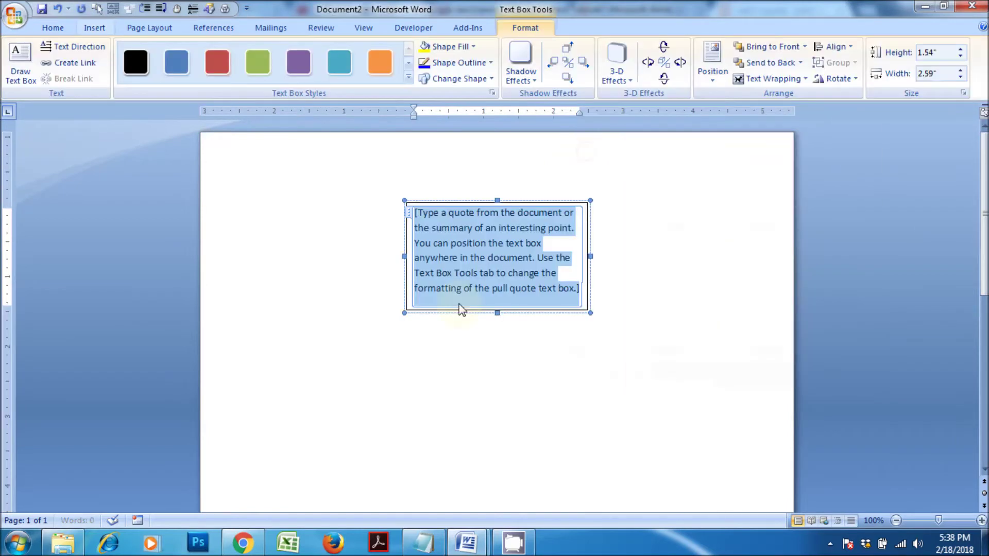
{"action": "left_click_drag", "start_coordinate": [497, 313], "coordinate": [501, 488]}
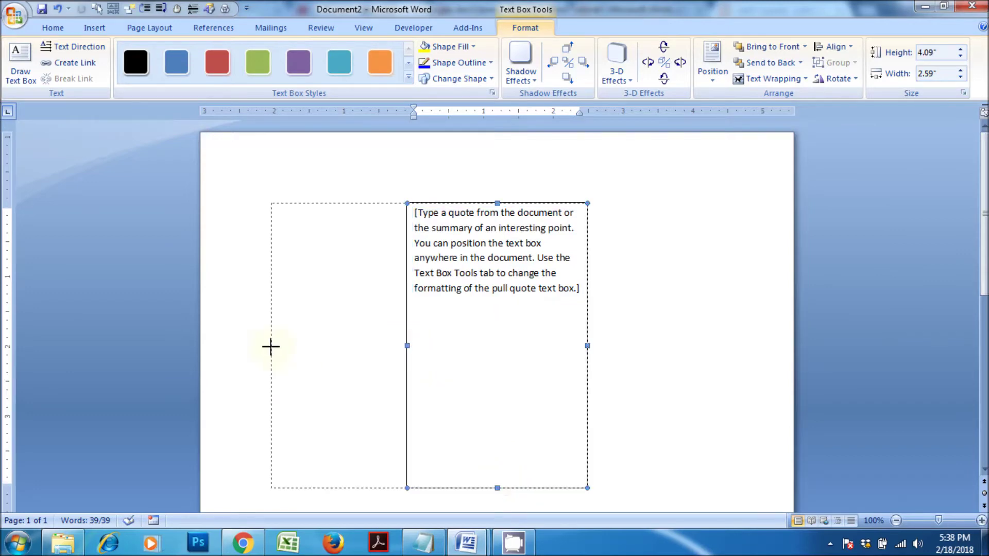
{"action": "left_click_drag", "start_coordinate": [305, 347], "coordinate": [272, 347]}
{"action": "left_click_drag", "start_coordinate": [726, 345], "coordinate": [760, 346]}
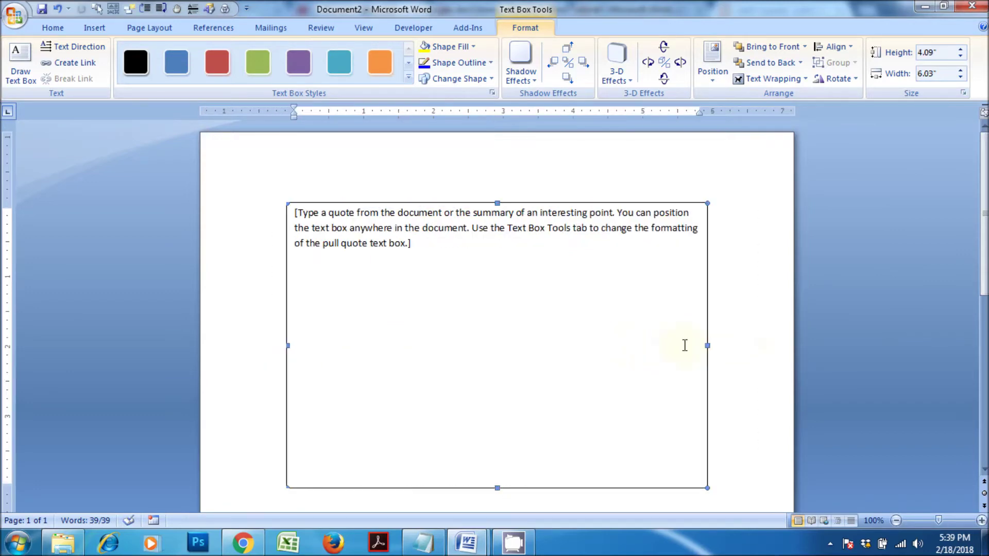
Fill the text box background with the Jellyfish picture
{"action": "key", "text": "ctrl+a"}
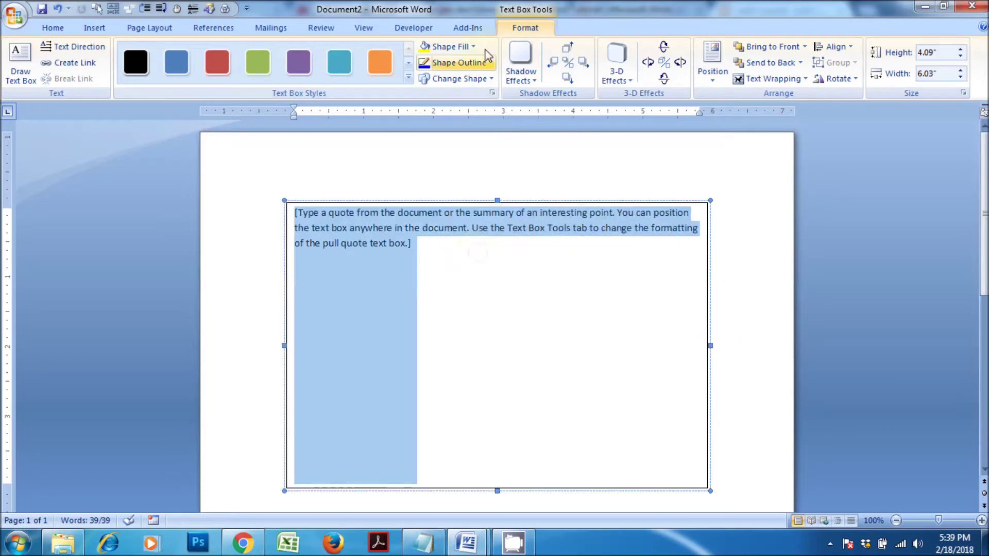
{"action": "left_click", "coordinate": [475, 47]}
{"action": "left_click", "coordinate": [462, 207]}
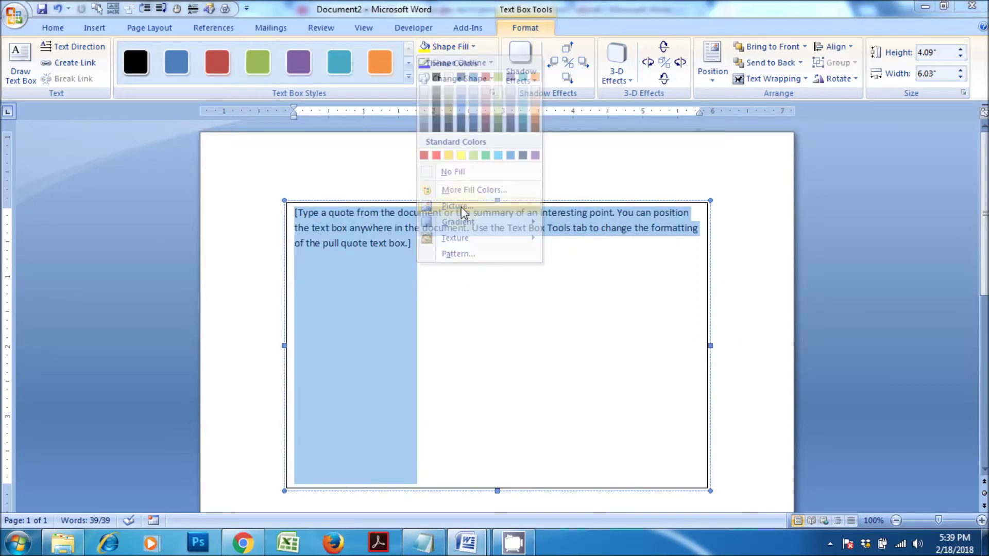
{"action": "left_click", "coordinate": [363, 251]}
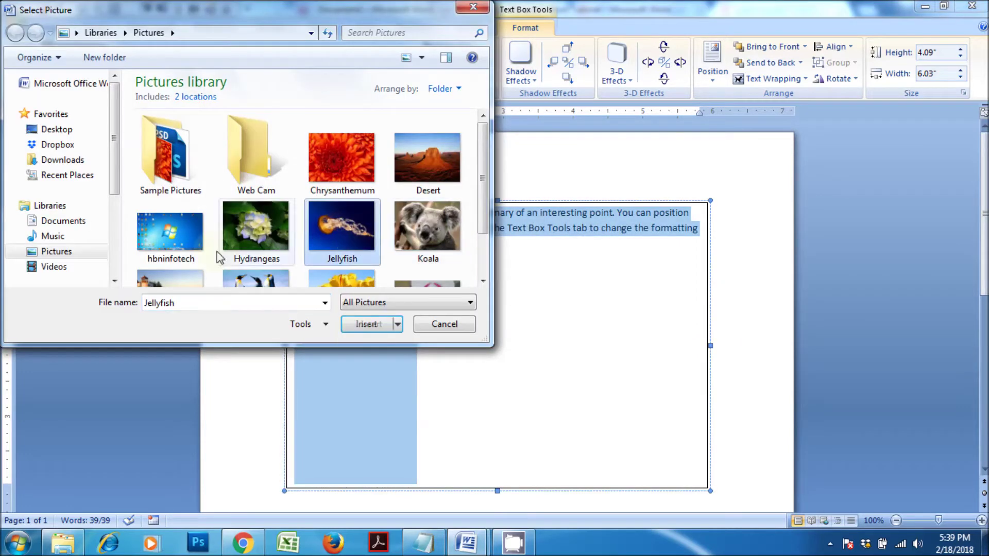
{"action": "left_click", "coordinate": [360, 329]}
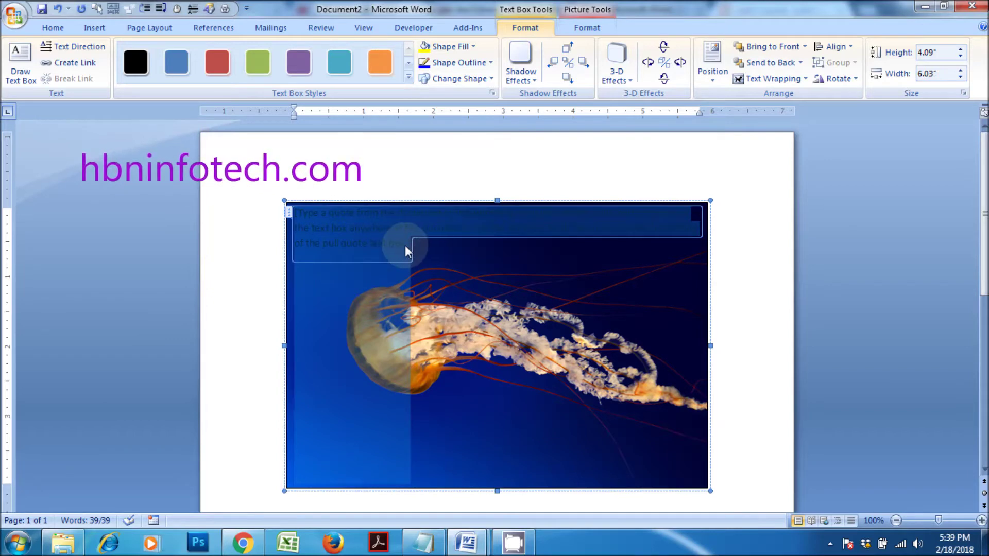
{"action": "left_click", "coordinate": [58, 29]}
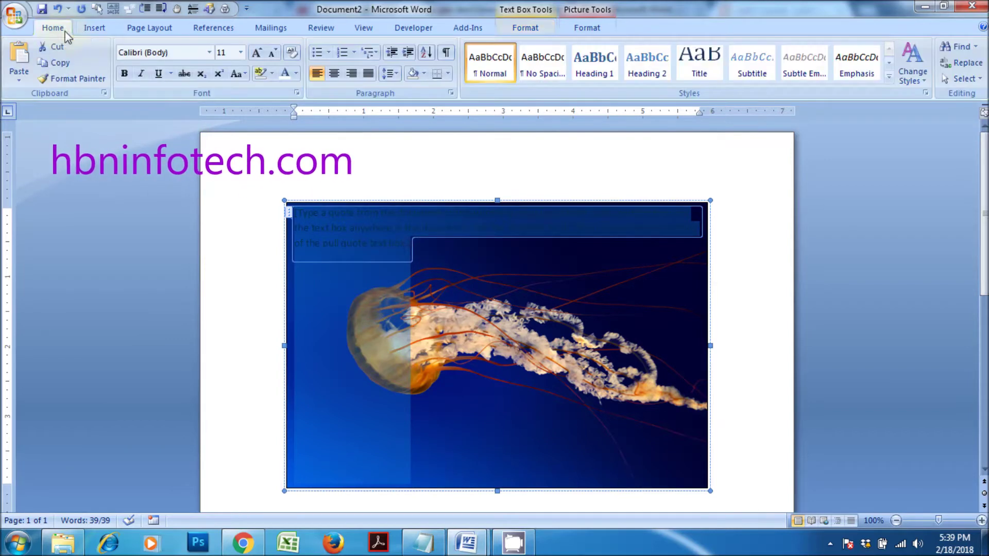
Replace the placeholder text with light-coloured 'Text on Image'
{"action": "left_click", "coordinate": [286, 76]}
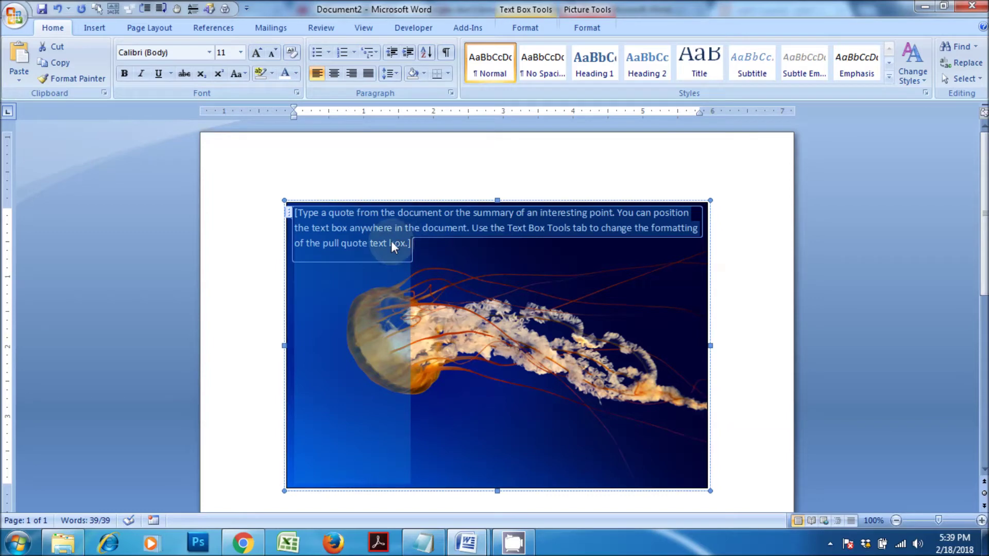
{"action": "key", "text": "Delete"}
{"action": "type", "text": "Te"}
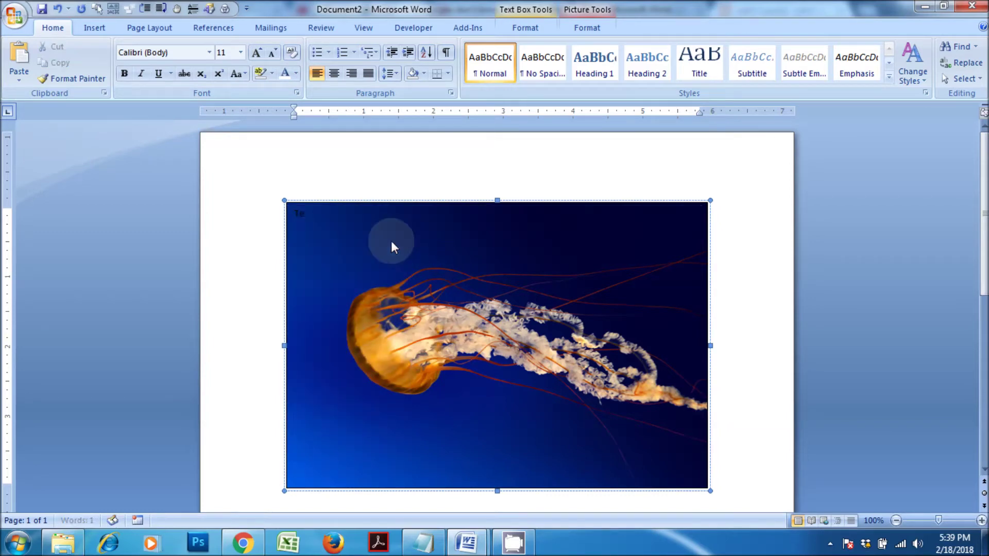
{"action": "type", "text": "xt on "}
{"action": "type", "text": "Image"}
Make 'Text on Image' light coloured and grow it three sizes to 28 point
{"action": "left_click_drag", "start_coordinate": [360, 215], "coordinate": [306, 141]}
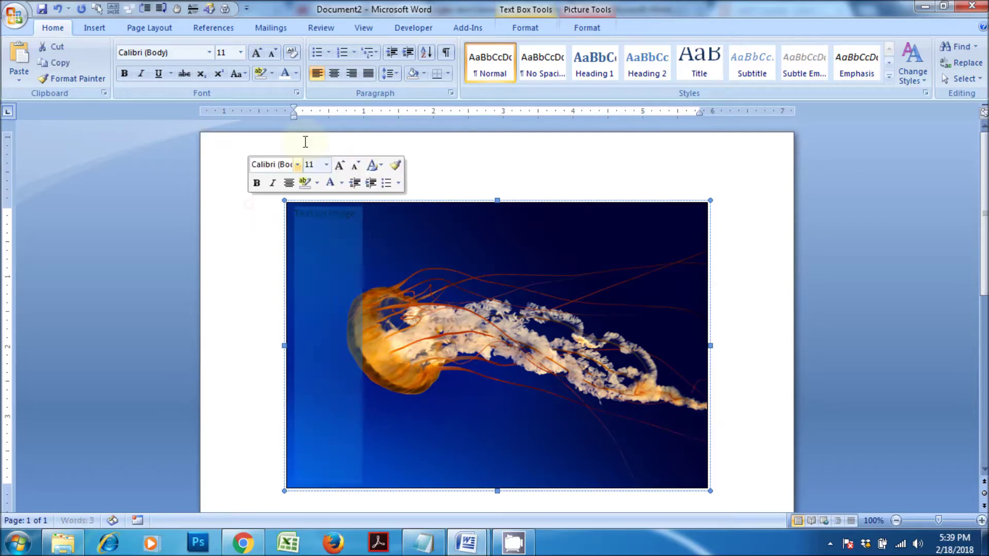
{"action": "left_click", "coordinate": [286, 77]}
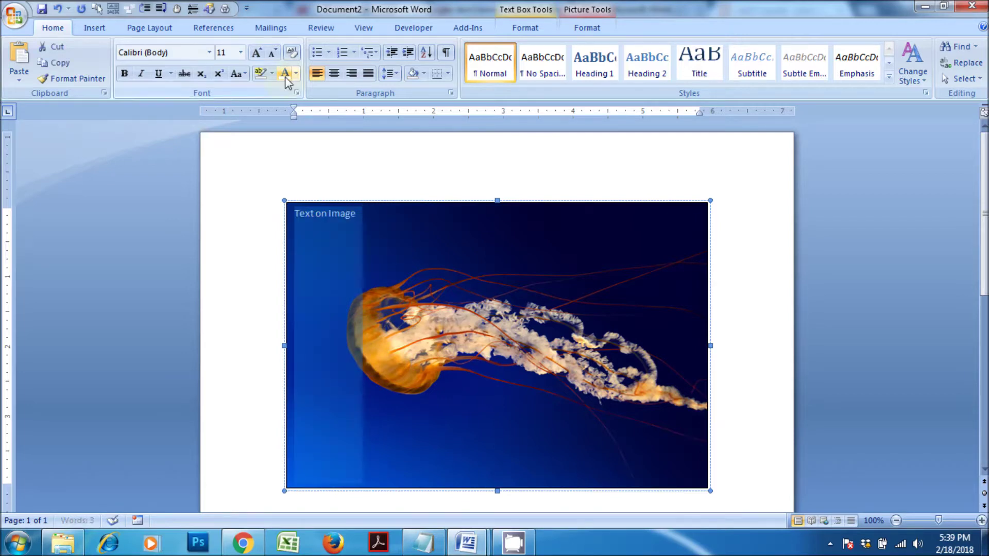
{"action": "left_click", "coordinate": [257, 53]}
{"action": "left_click", "coordinate": [257, 53]}
{"action": "left_click", "coordinate": [257, 52]}
{"action": "left_click", "coordinate": [257, 52]}
{"action": "left_click", "coordinate": [257, 53]}
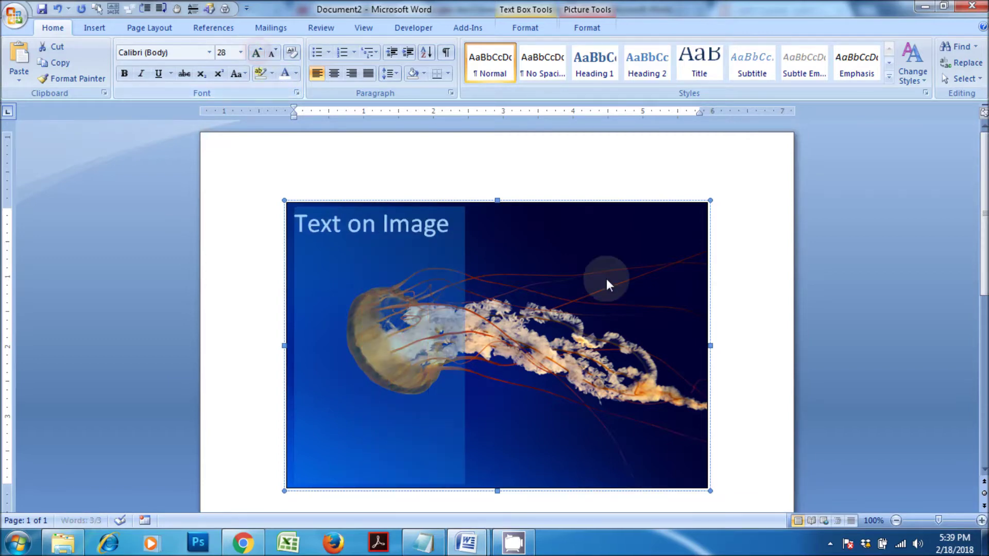
{"action": "left_click", "coordinate": [608, 276]}
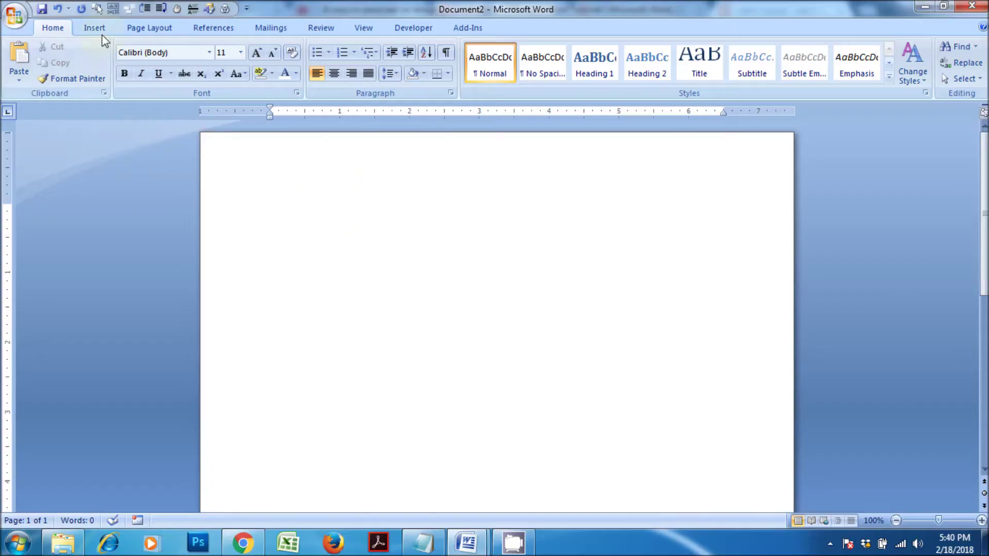
{"action": "left_click", "coordinate": [95, 28]}
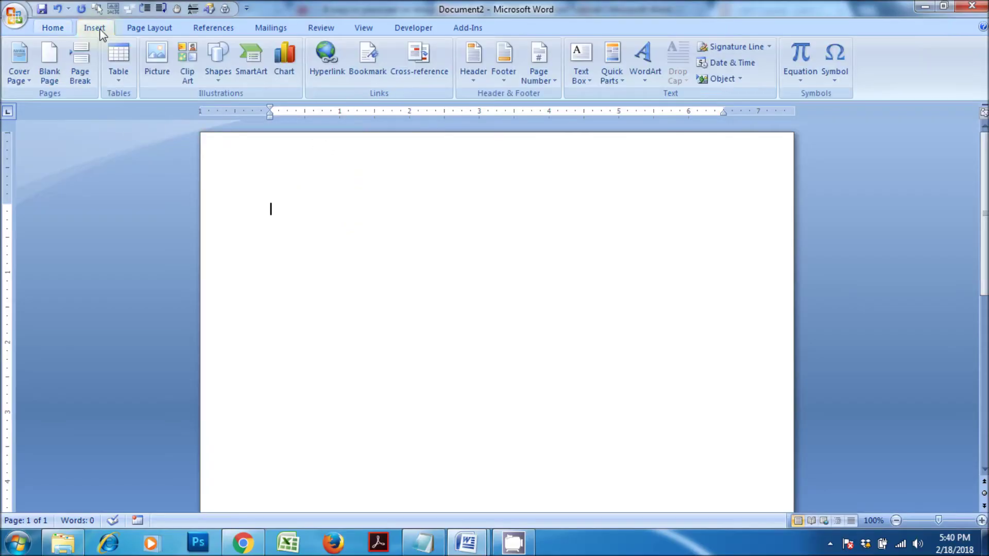
Insert the Lighthouse picture onto the blank page
{"action": "left_click", "coordinate": [154, 67]}
{"action": "double_click", "coordinate": [415, 225]}
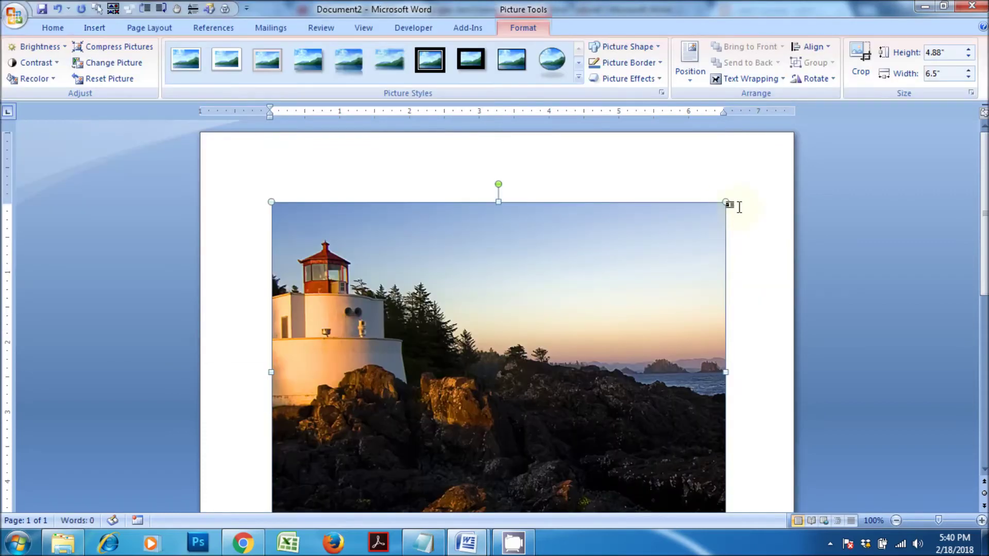
{"action": "left_click", "coordinate": [743, 214]}
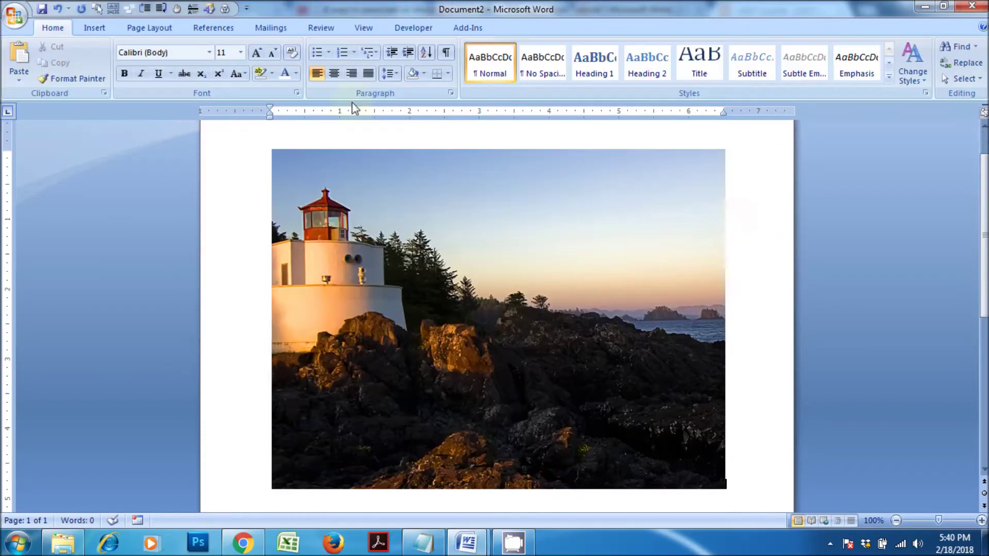
Place a Simple Text Box over the upper right of the lighthouse photo
{"action": "left_click", "coordinate": [96, 29]}
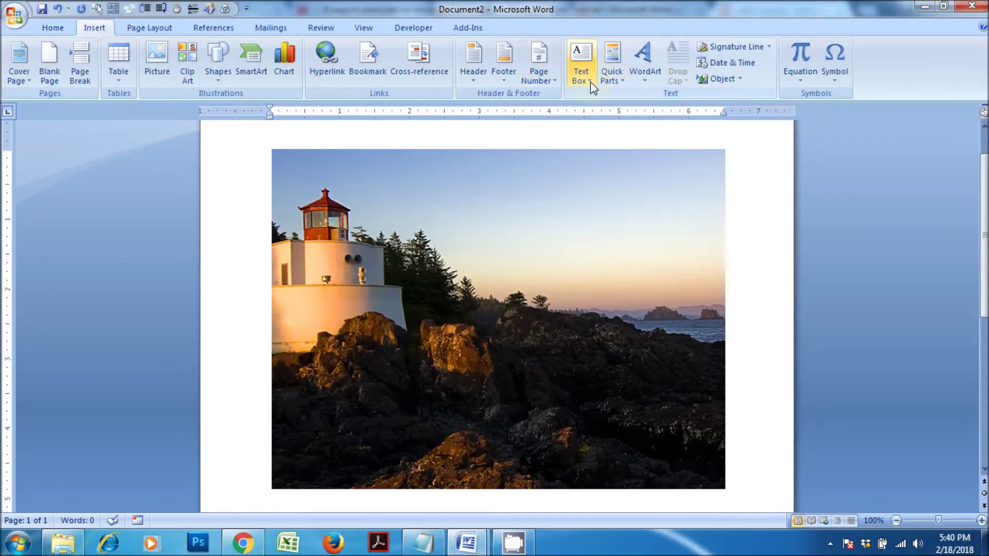
{"action": "left_click", "coordinate": [590, 82]}
{"action": "left_click", "coordinate": [598, 162]}
{"action": "left_click", "coordinate": [536, 264]}
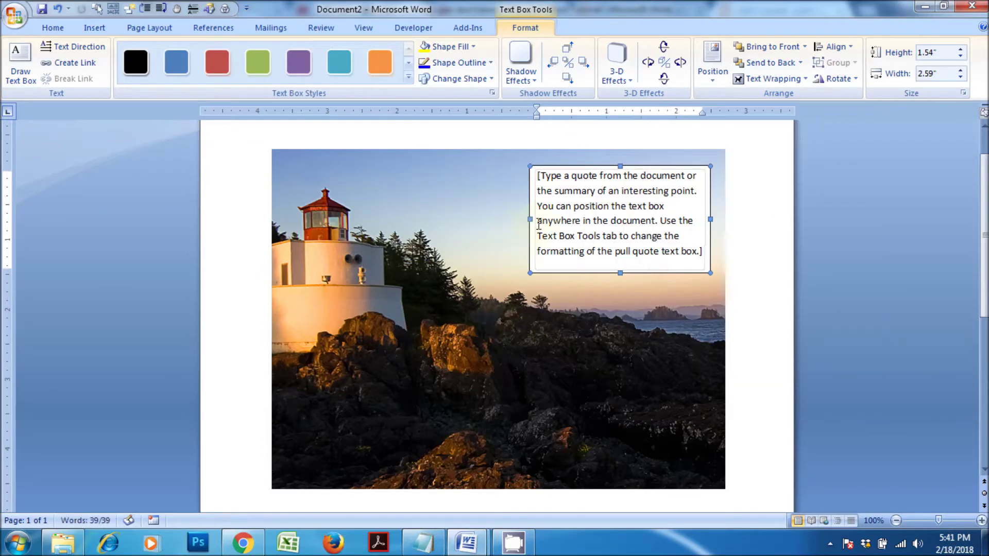
Widen the text box and remove its fill and outline
{"action": "left_click_drag", "start_coordinate": [388, 200], "coordinate": [389, 200]}
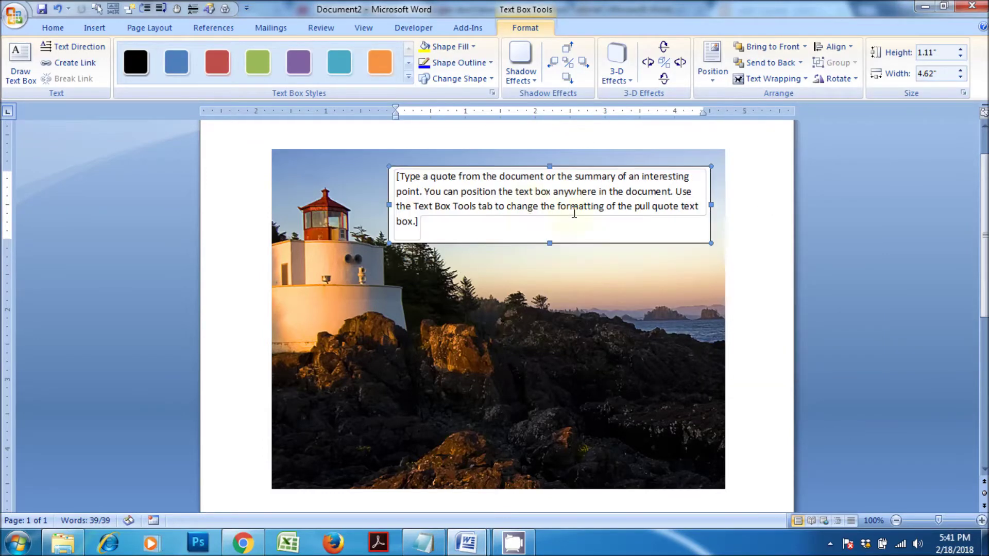
{"action": "left_click", "coordinate": [472, 47]}
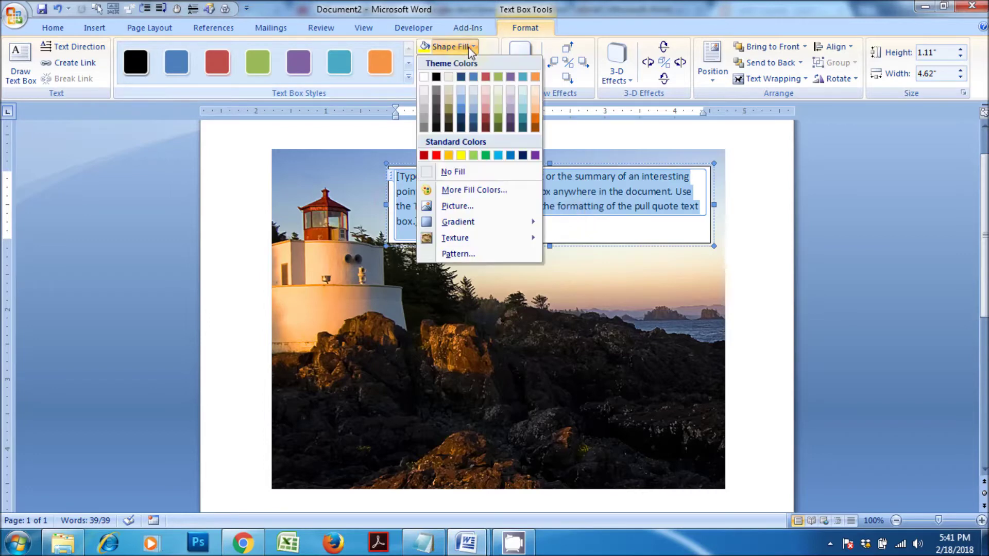
{"action": "left_click", "coordinate": [452, 171]}
{"action": "left_click", "coordinate": [480, 66]}
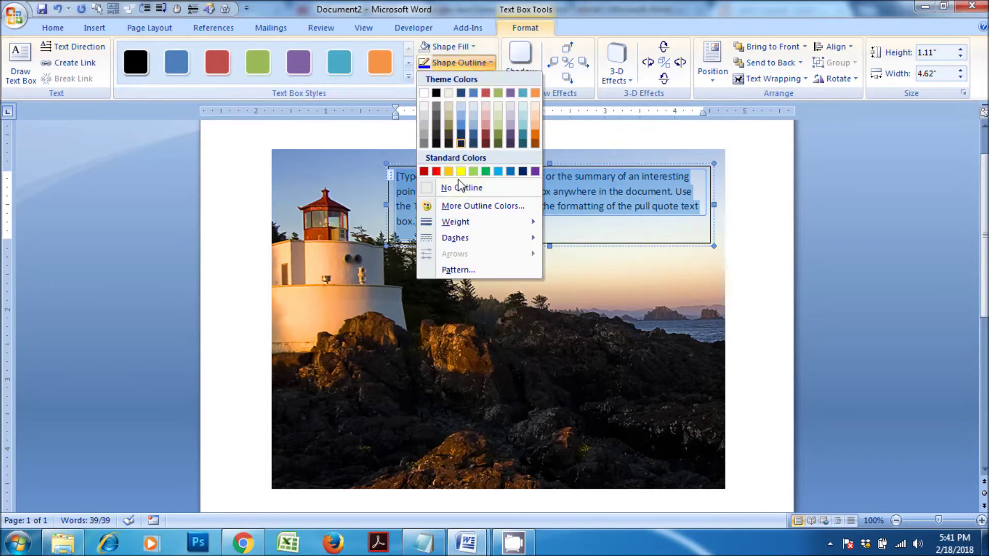
{"action": "left_click", "coordinate": [453, 188]}
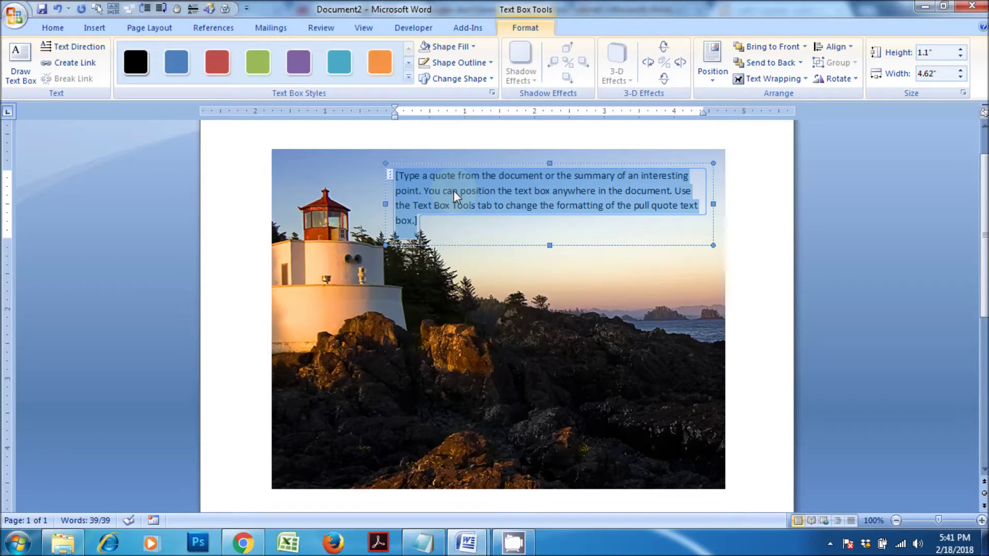
Type 'Text on Image' into the box and fix its word spacing
{"action": "type", "text": "\\"}
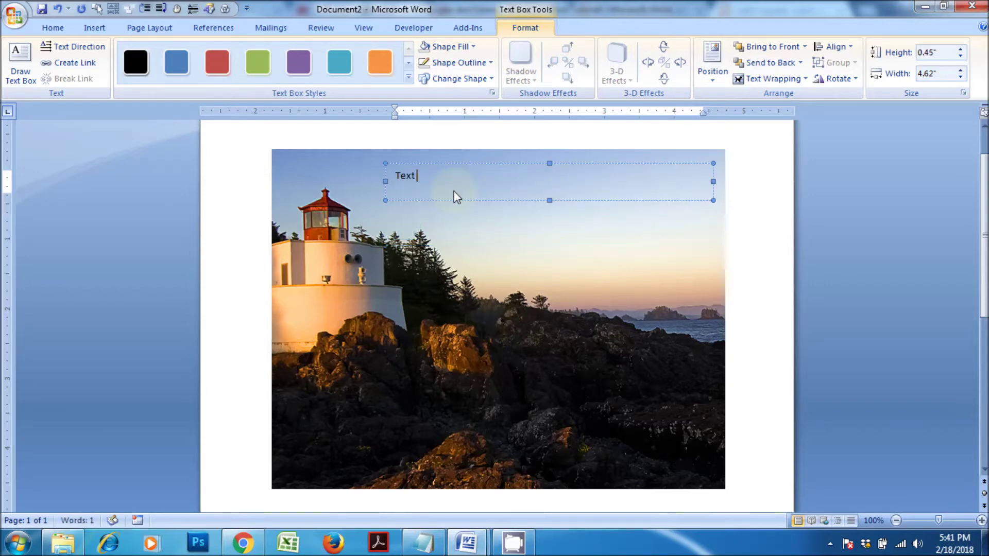
{"action": "type", "text": "ge"}
{"action": "left_click", "coordinate": [431, 177]}
{"action": "left_click_drag", "start_coordinate": [474, 181], "coordinate": [364, 169]}
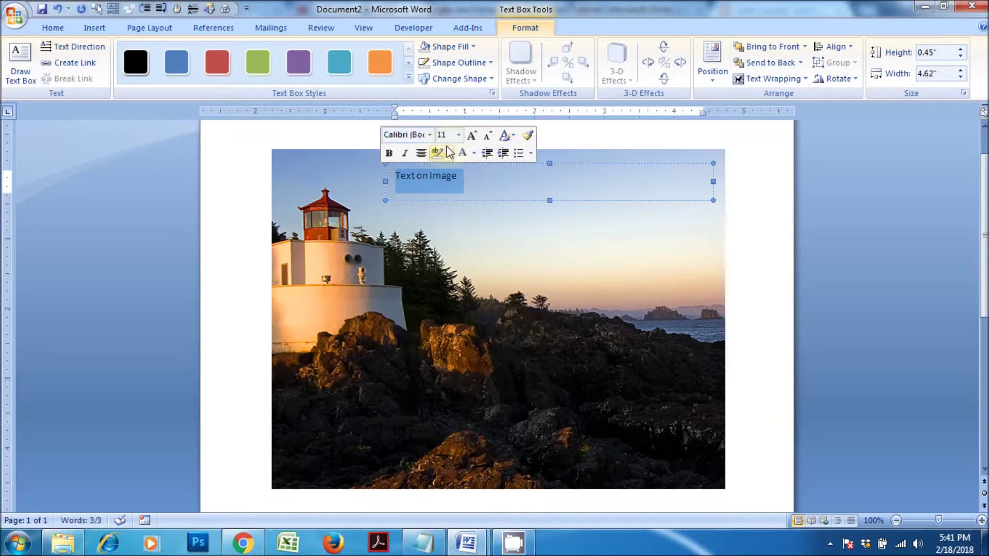
Enlarge the 'Text on Image' lettering three sizes and colour it light green
{"action": "left_click", "coordinate": [472, 136]}
{"action": "left_click", "coordinate": [472, 136]}
{"action": "left_click", "coordinate": [472, 136]}
{"action": "left_click", "coordinate": [472, 136]}
{"action": "left_click", "coordinate": [472, 136]}
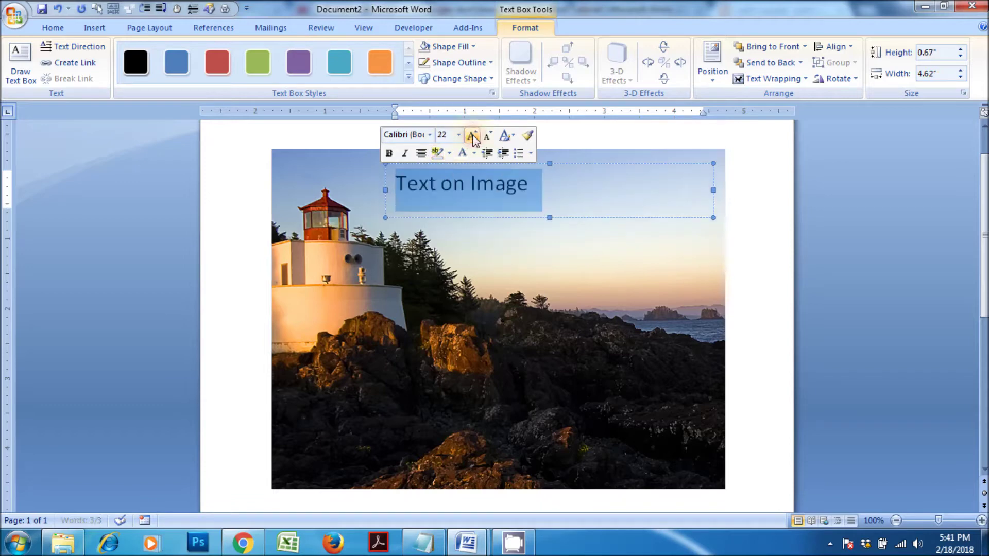
{"action": "left_click", "coordinate": [472, 136]}
{"action": "left_click", "coordinate": [474, 153]}
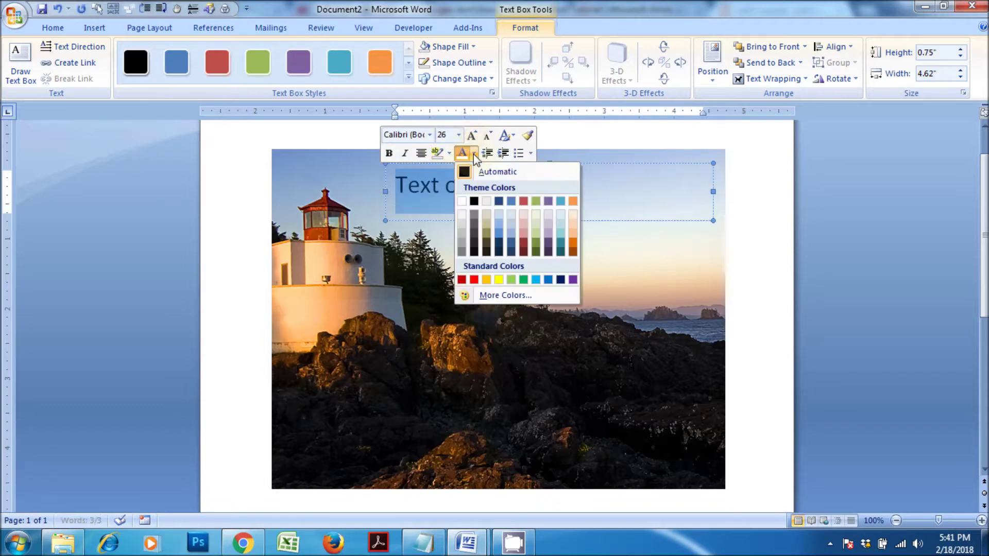
{"action": "left_click", "coordinate": [461, 201]}
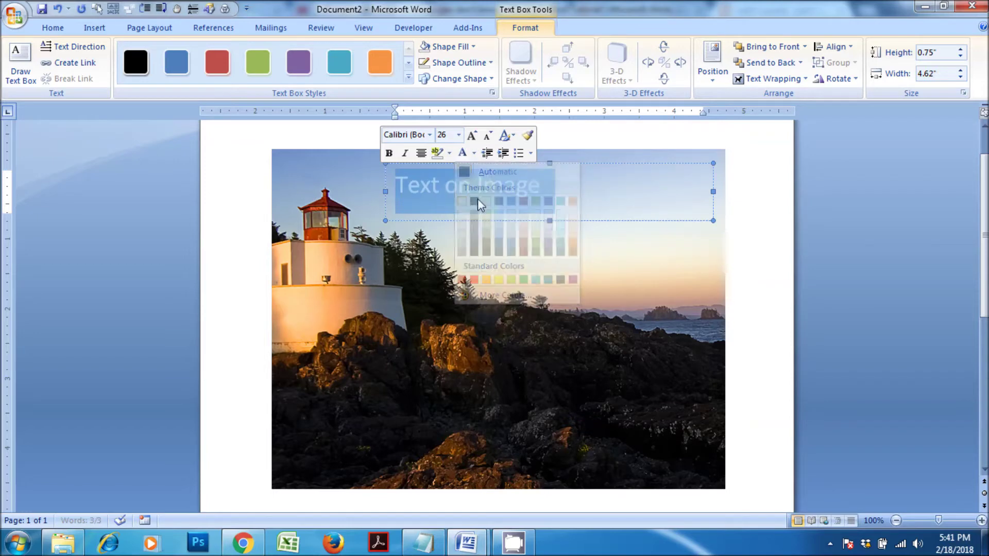
{"action": "left_click", "coordinate": [474, 153]}
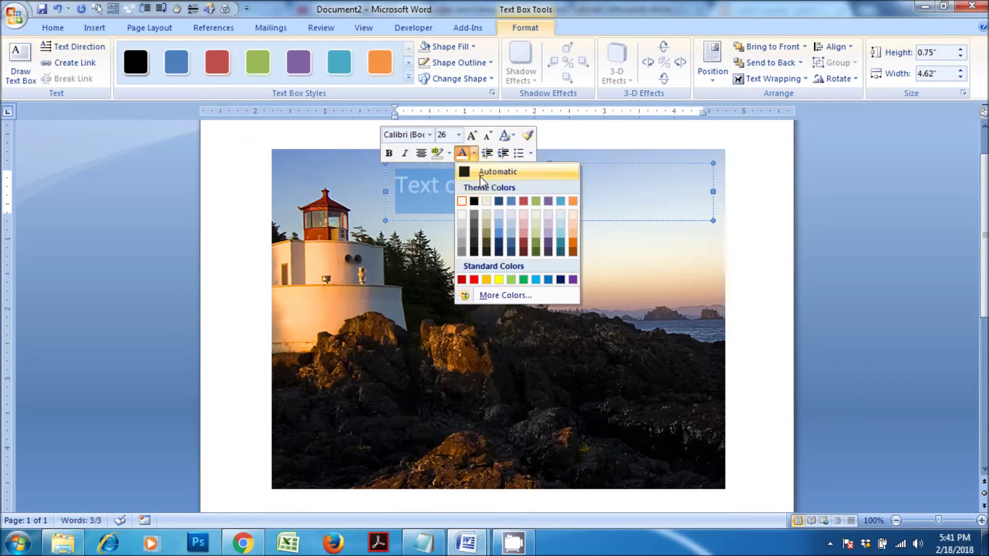
{"action": "left_click", "coordinate": [510, 280]}
{"action": "left_click", "coordinate": [743, 193]}
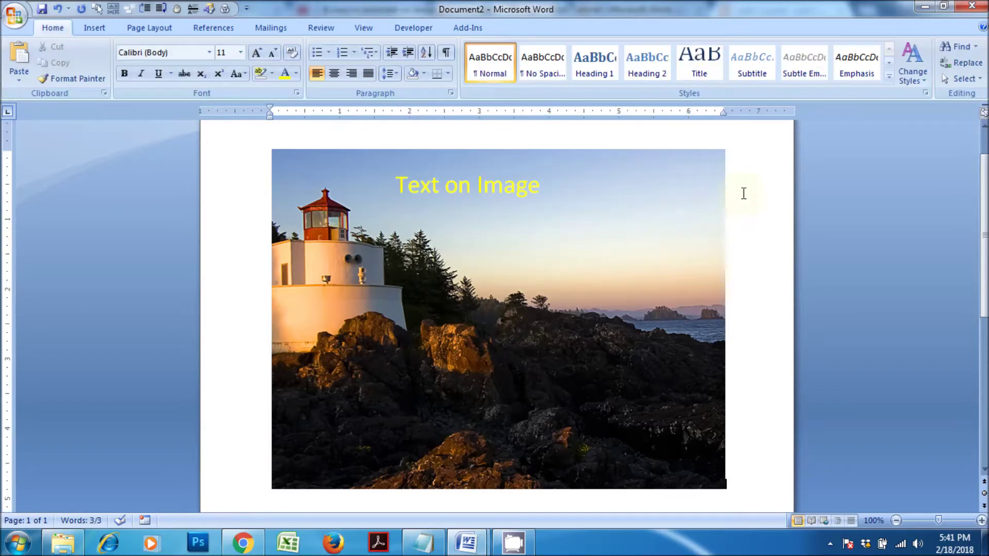
{"action": "left_click", "coordinate": [510, 206]}
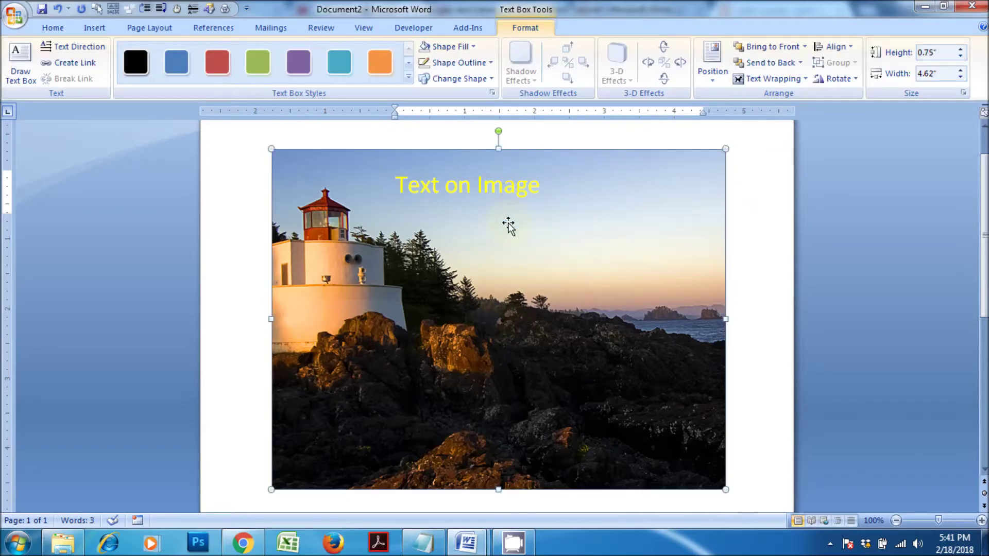
{"action": "left_click", "coordinate": [505, 186]}
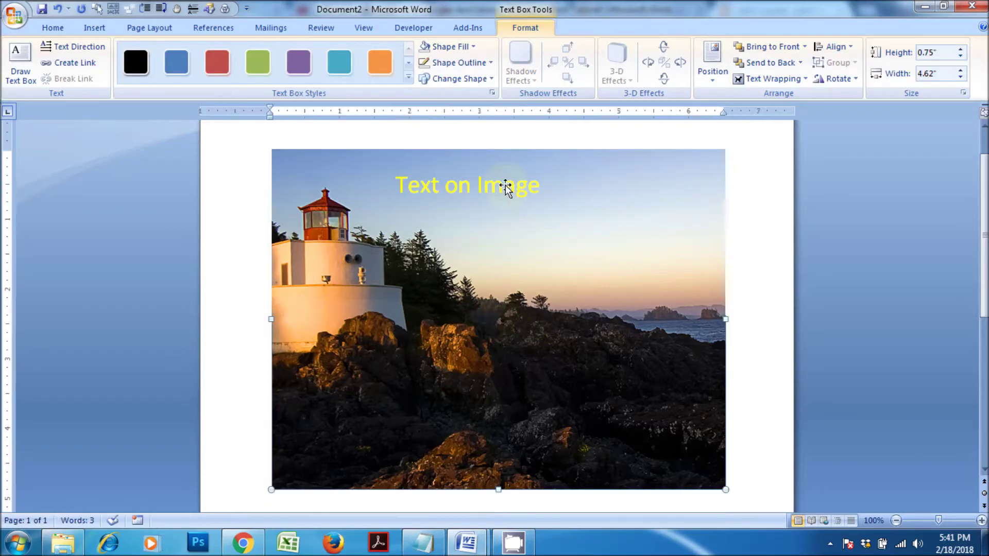
{"action": "left_click", "coordinate": [492, 229]}
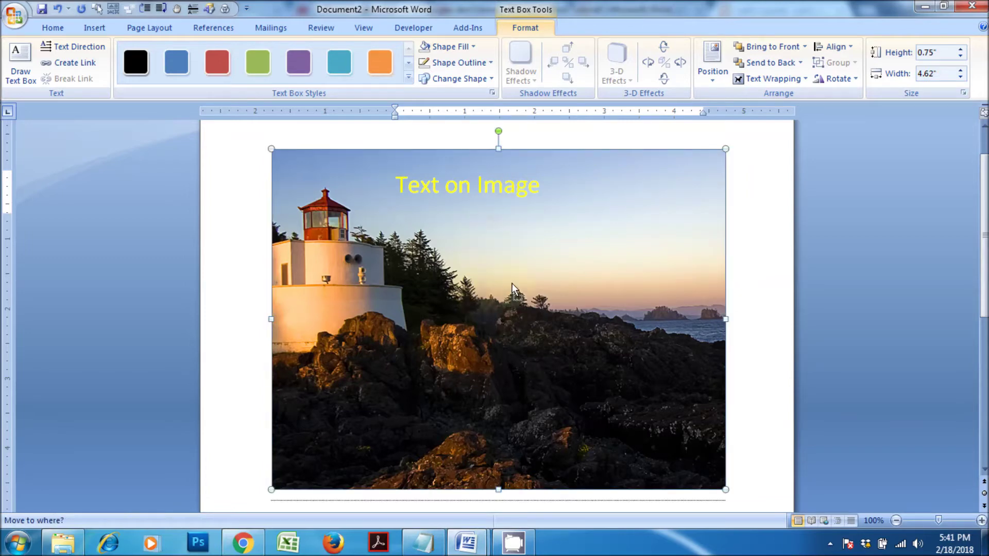
{"action": "left_click", "coordinate": [470, 186]}
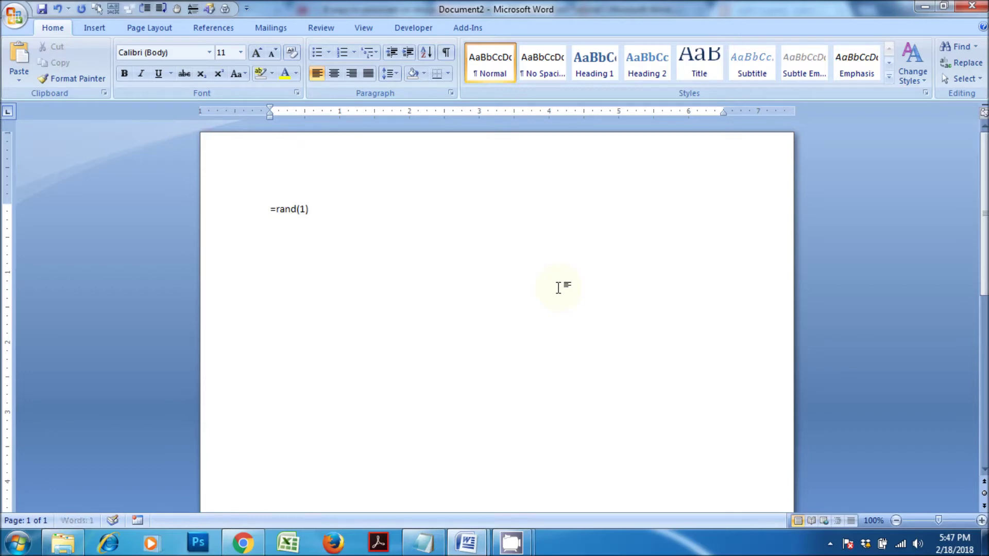
Generate a sample paragraph with =rand(1) and insert the Desert photo below it
{"action": "key", "text": "Return"}
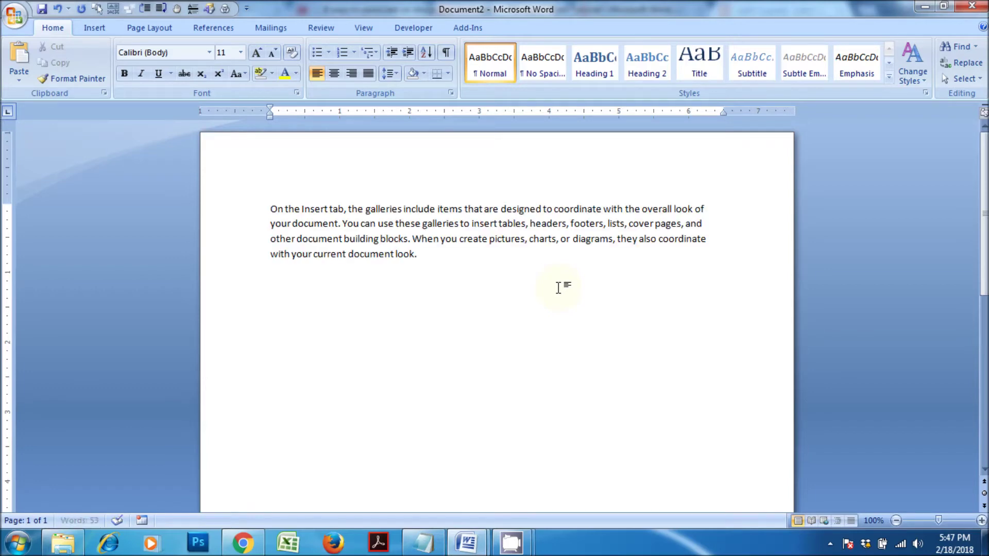
{"action": "left_click", "coordinate": [94, 28]}
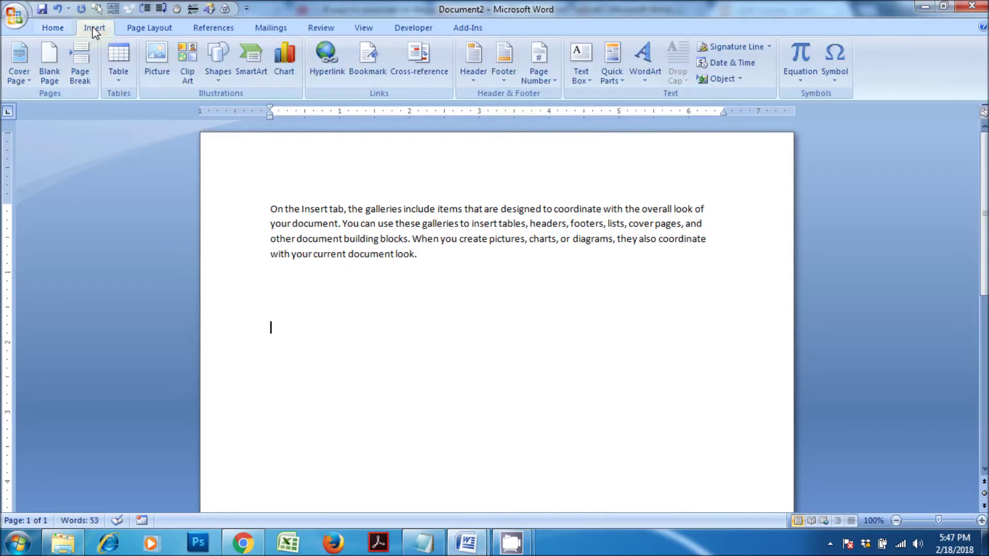
{"action": "left_click", "coordinate": [151, 58]}
{"action": "left_click", "coordinate": [333, 160]}
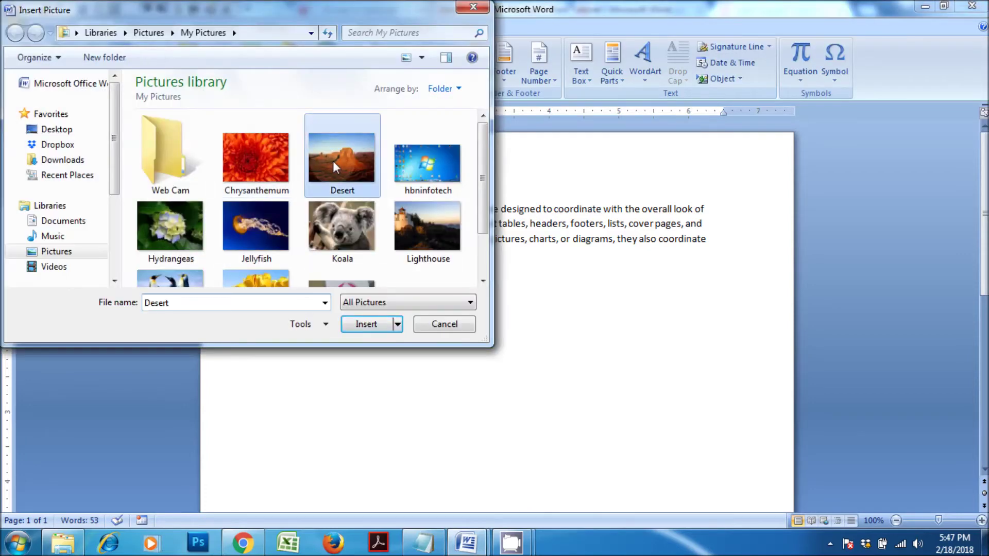
{"action": "left_click", "coordinate": [373, 326]}
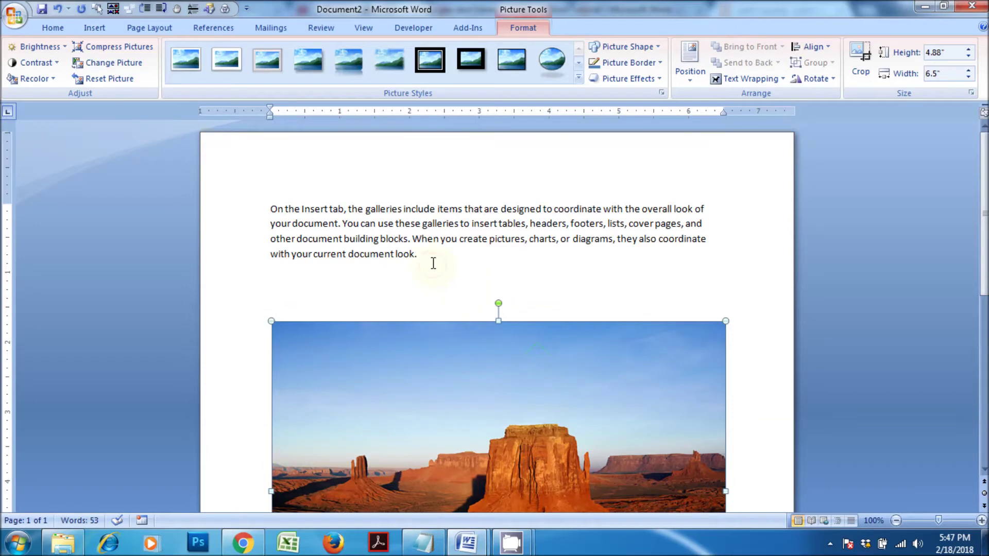
{"action": "left_click_drag", "start_coordinate": [434, 263], "coordinate": [278, 209]}
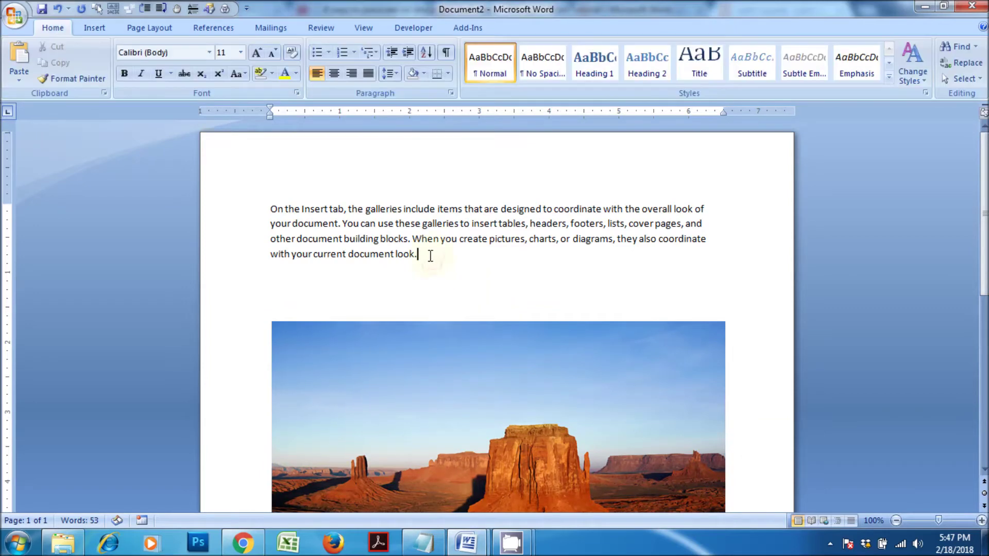
Copy the paragraph and paste it below as an Enhanced Metafile picture
{"action": "right_click", "coordinate": [311, 234]}
{"action": "left_click", "coordinate": [343, 258]}
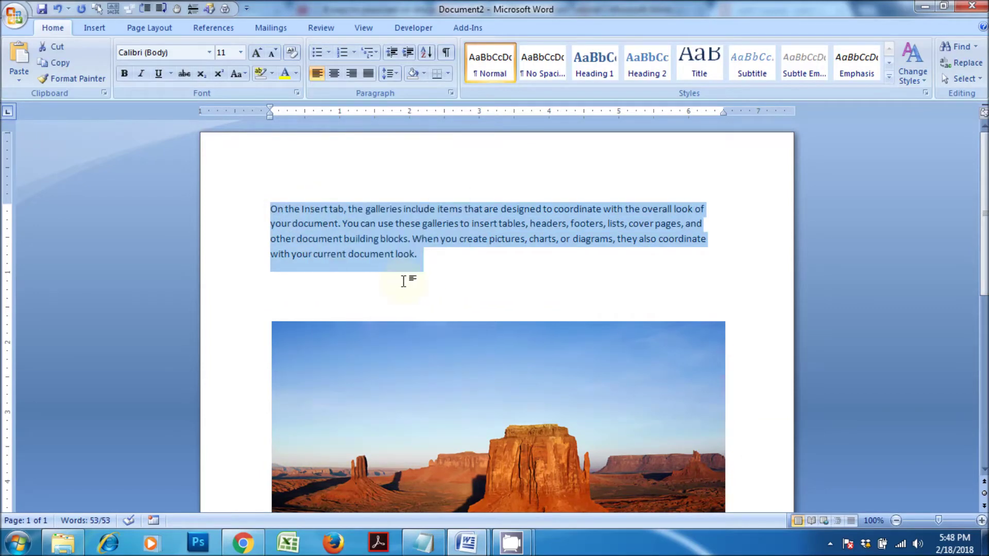
{"action": "left_click", "coordinate": [441, 265]}
{"action": "key", "text": "Return"}
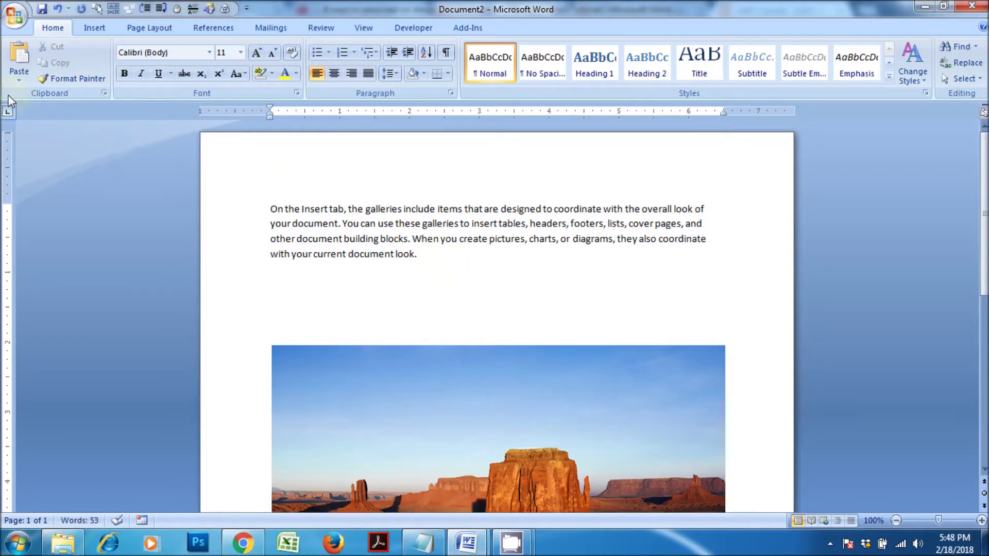
{"action": "left_click", "coordinate": [19, 80]}
{"action": "left_click", "coordinate": [45, 110]}
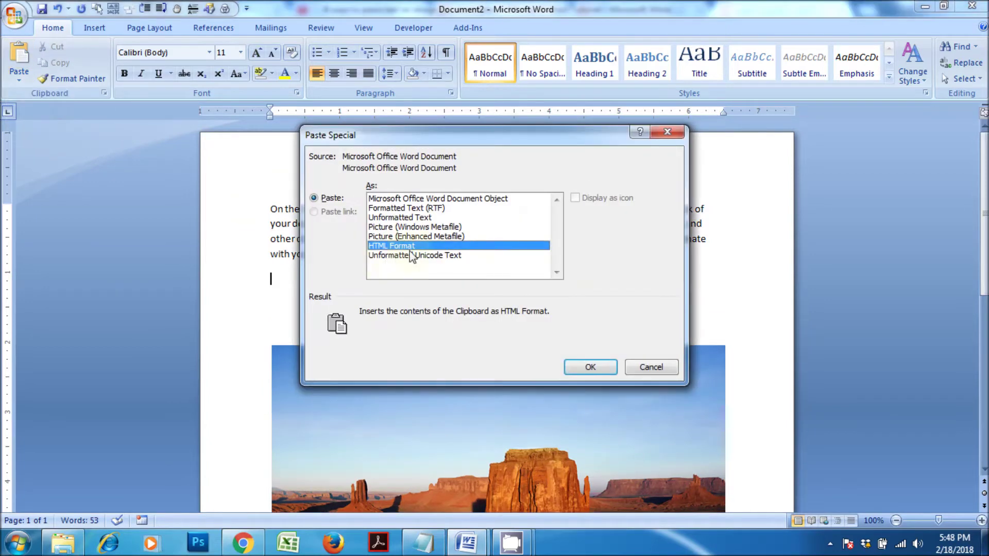
{"action": "left_click", "coordinate": [428, 237]}
{"action": "left_click", "coordinate": [590, 367]}
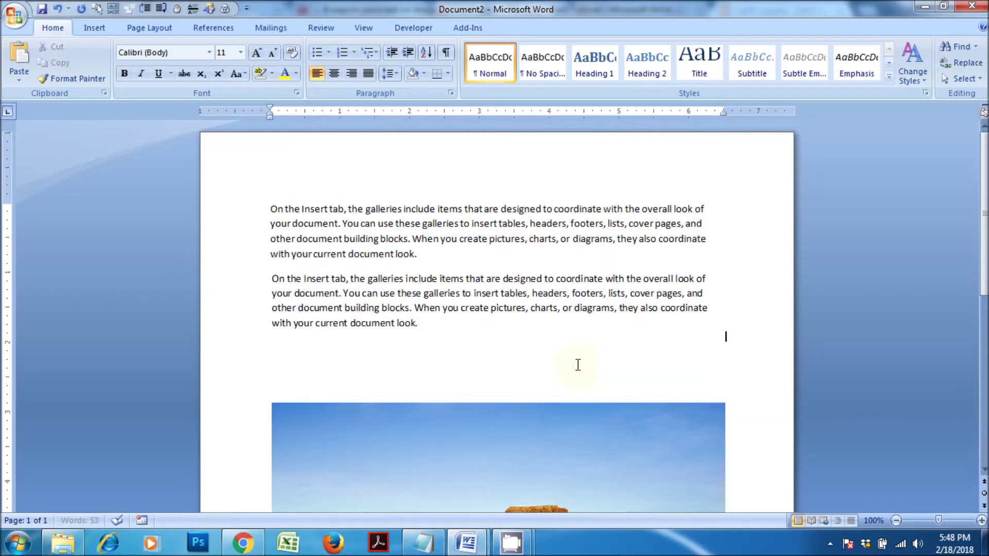
Set the text picture to In Front of Text and move it over the Desert sky
{"action": "left_click", "coordinate": [488, 322]}
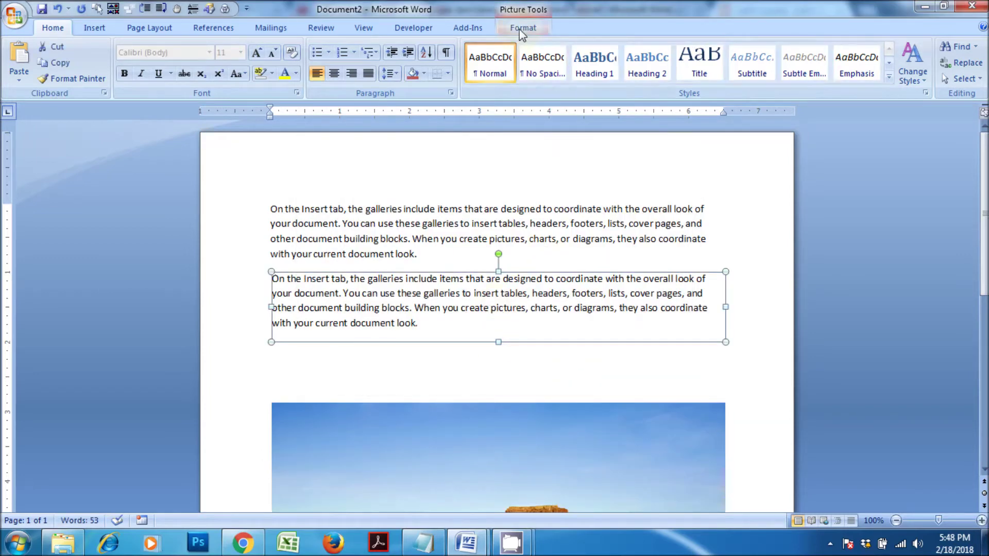
{"action": "left_click", "coordinate": [521, 31]}
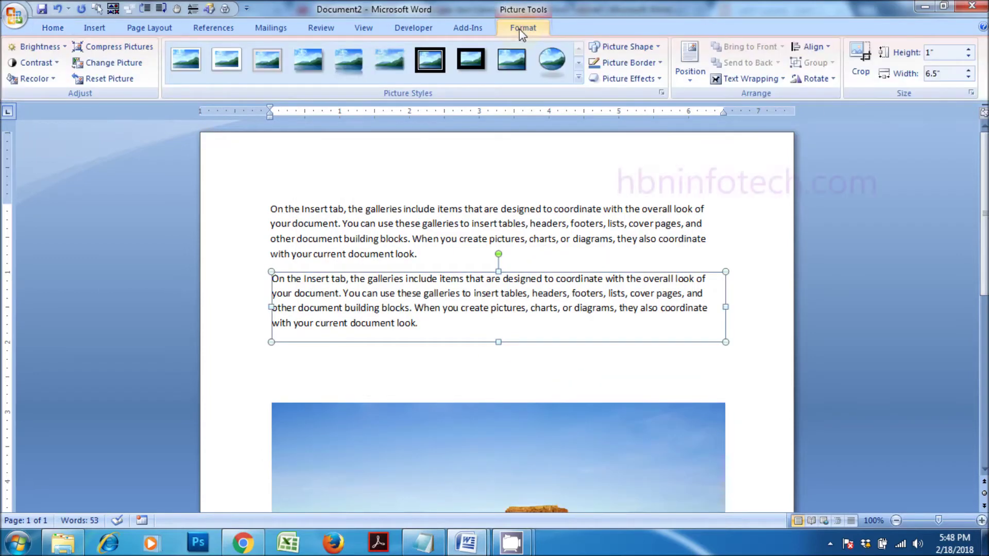
{"action": "left_click", "coordinate": [772, 80]}
{"action": "left_click", "coordinate": [761, 161]}
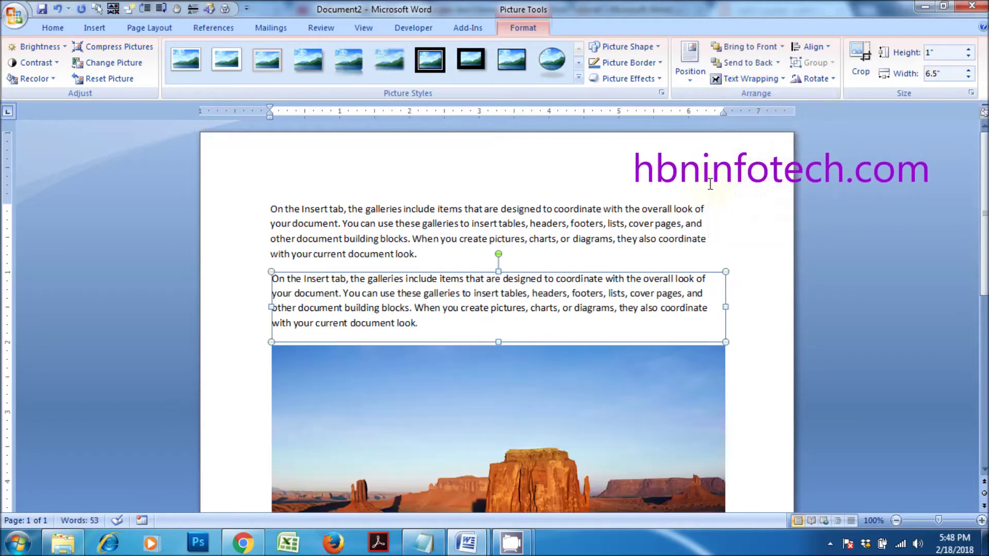
{"action": "left_click_drag", "start_coordinate": [562, 221], "coordinate": [571, 320]}
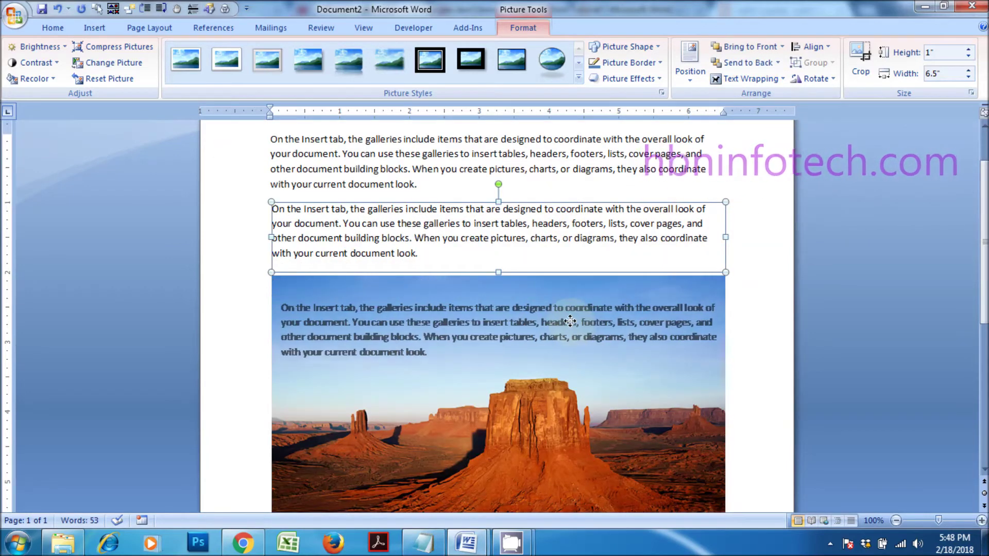
{"action": "left_click", "coordinate": [564, 210]}
{"action": "scroll", "coordinate": [630, 258], "scroll_direction": "down", "scroll_amount": 2}
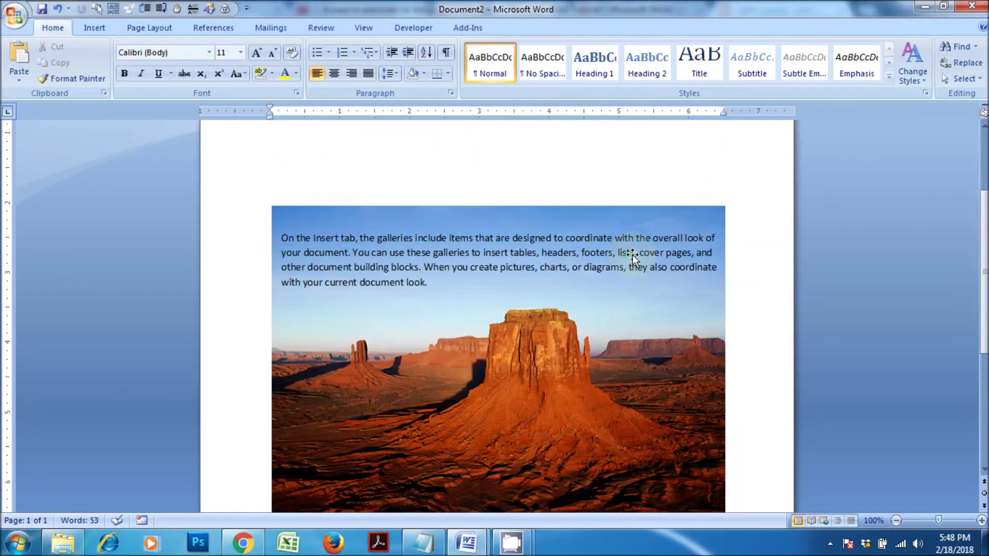
{"action": "scroll", "coordinate": [676, 293], "scroll_direction": "down", "scroll_amount": 1}
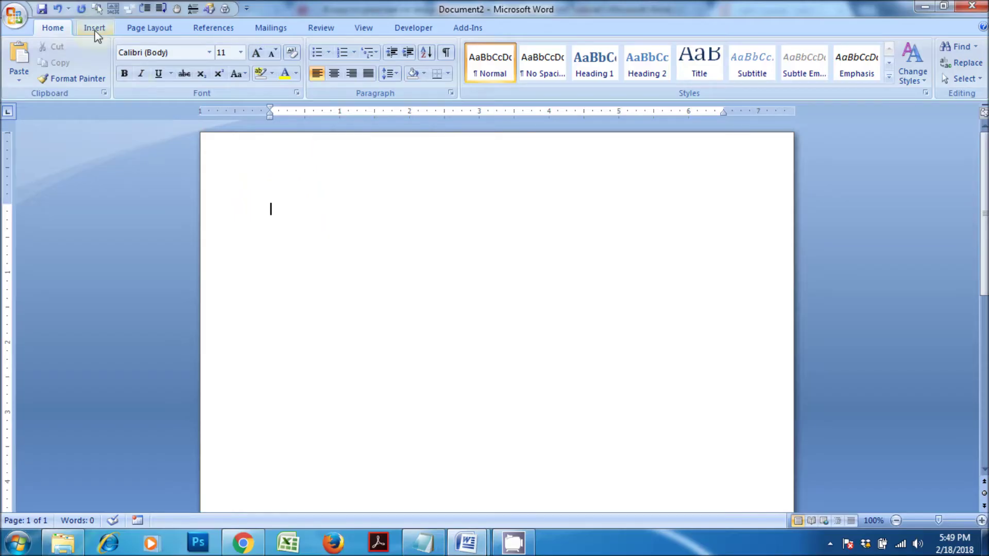
Insert the Lighthouse photo from the Pictures library onto the new page
{"action": "left_click", "coordinate": [94, 27]}
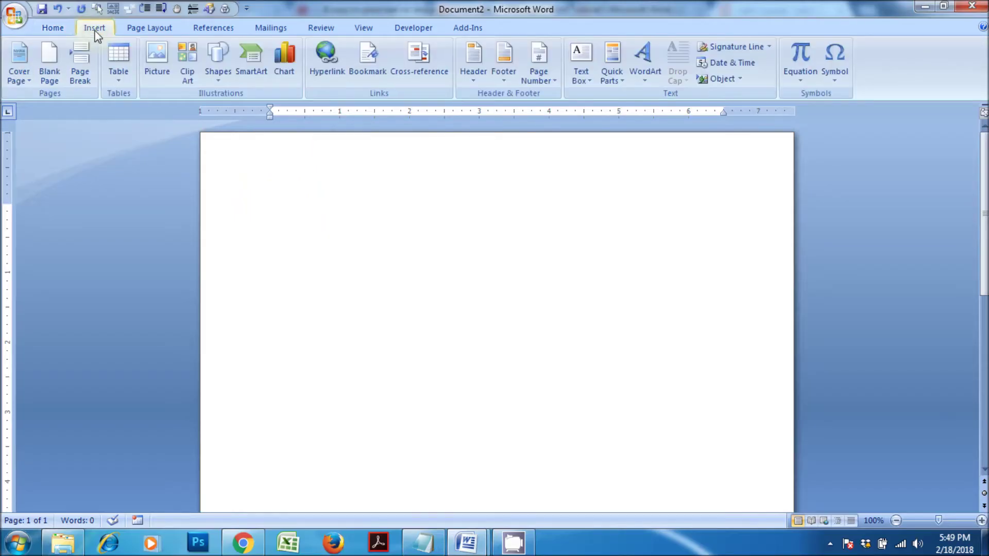
{"action": "left_click", "coordinate": [155, 58]}
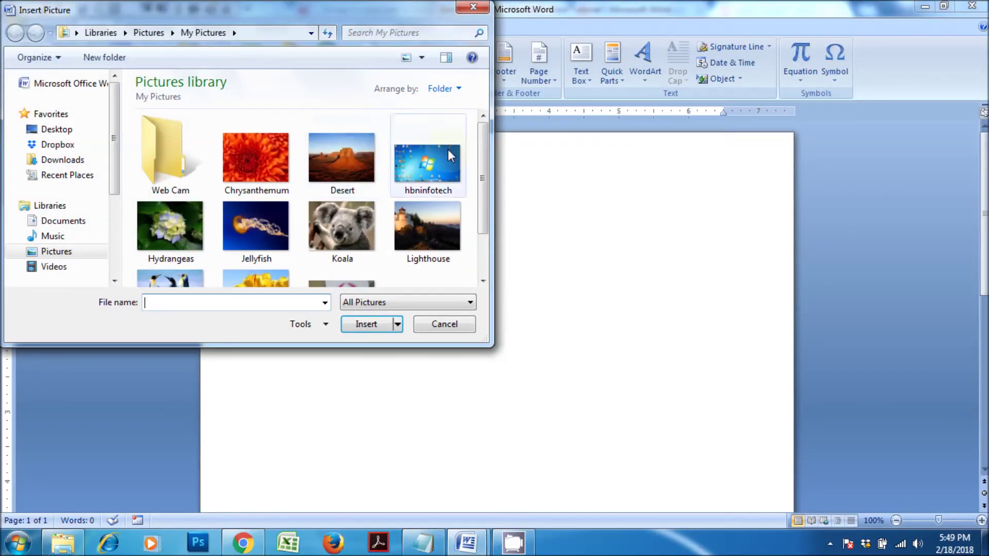
{"action": "left_click", "coordinate": [341, 164]}
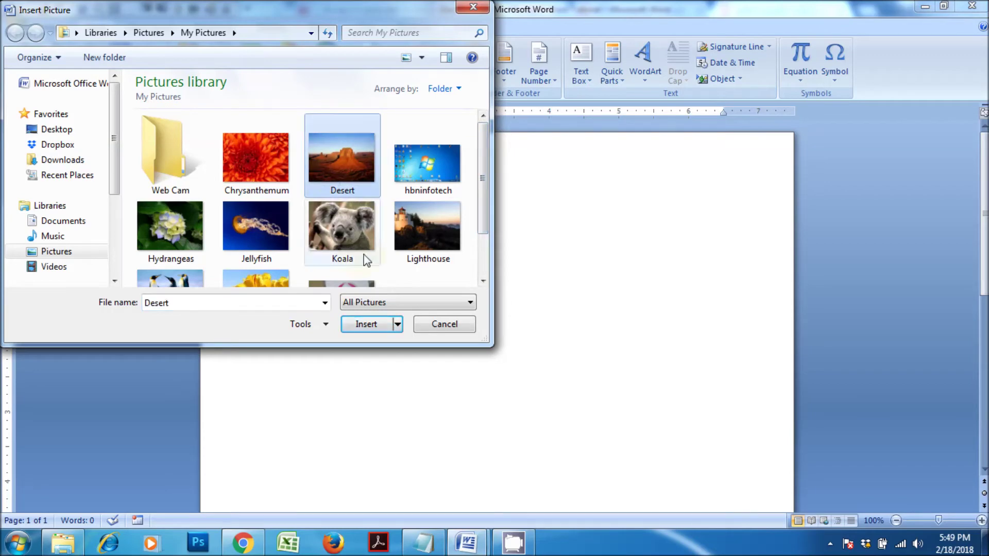
{"action": "left_click", "coordinate": [416, 228]}
{"action": "left_click", "coordinate": [369, 325]}
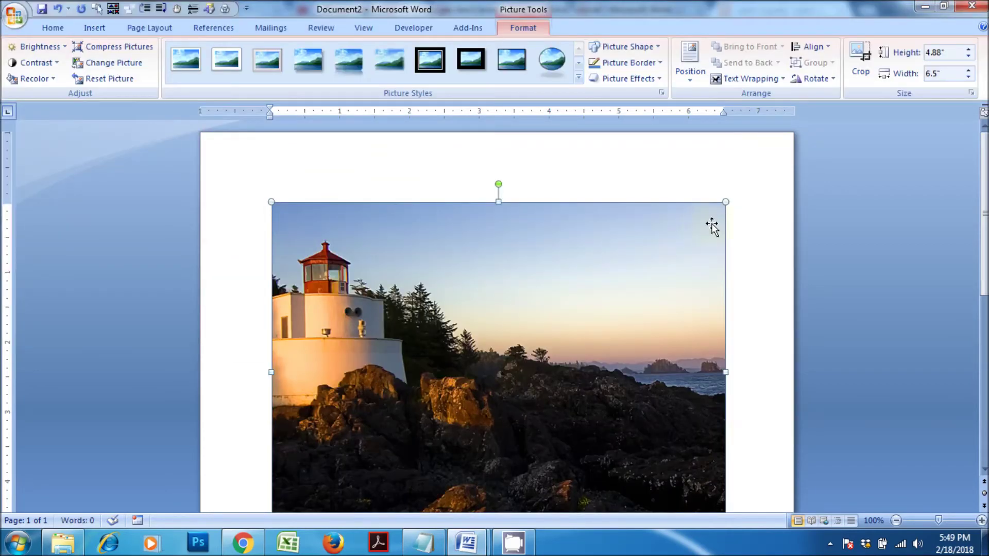
{"action": "left_click", "coordinate": [745, 231]}
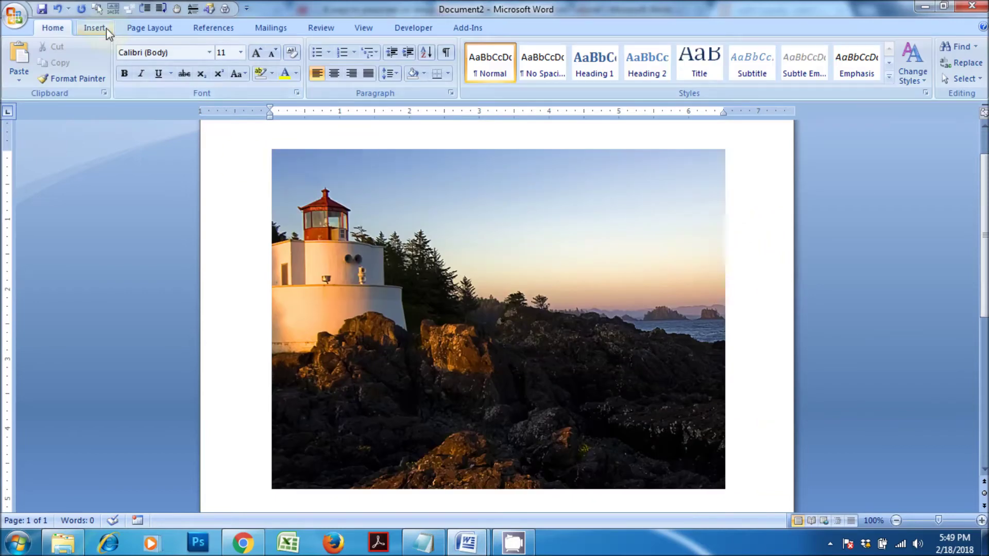
{"action": "left_click", "coordinate": [95, 27]}
{"action": "left_click", "coordinate": [647, 82]}
Insert a WordArt reading 'Text on Image'
{"action": "left_click", "coordinate": [649, 107]}
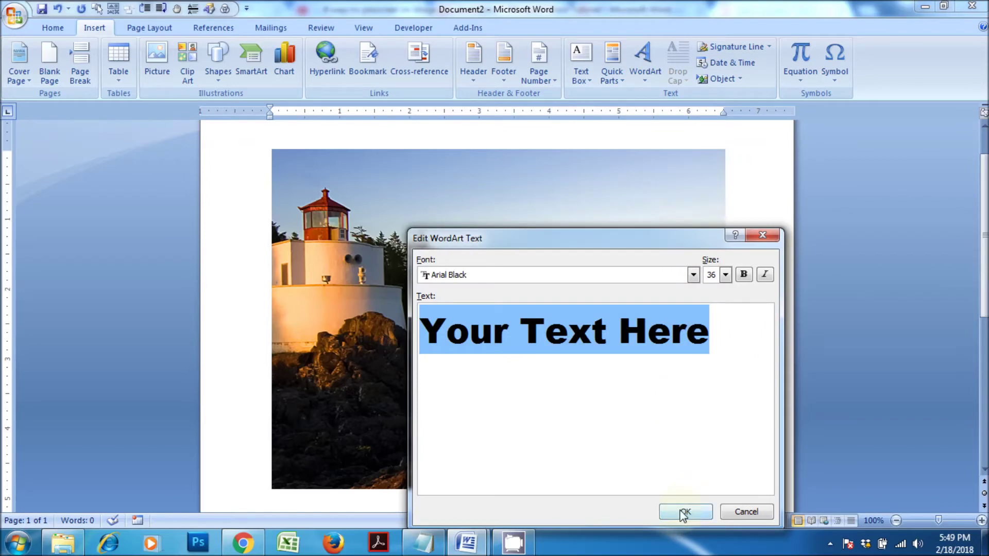
{"action": "type", "text": "Im"}
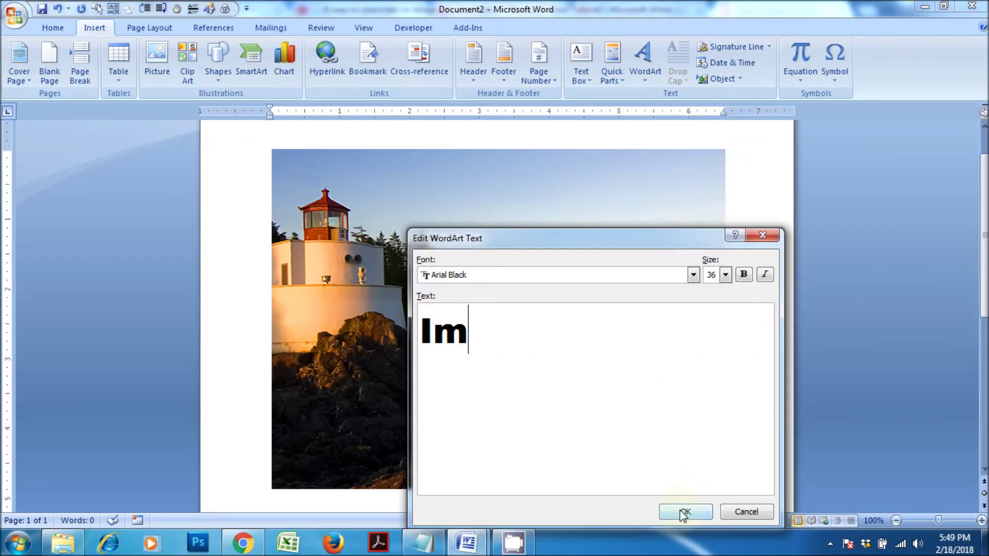
{"action": "key", "text": "BackSpace"}
{"action": "key", "text": "BackSpace"}
{"action": "type", "text": "Text on"}
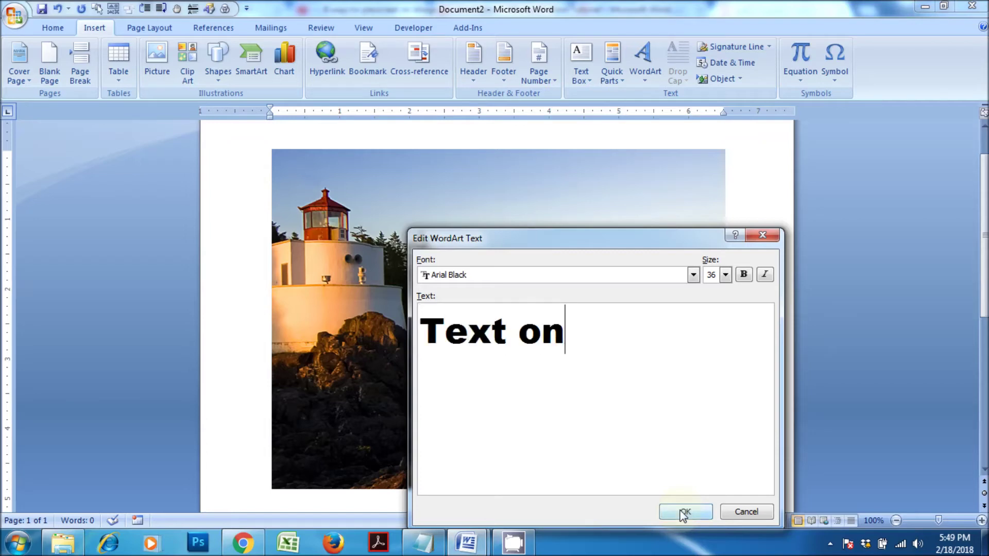
{"action": "type", "text": " Image"}
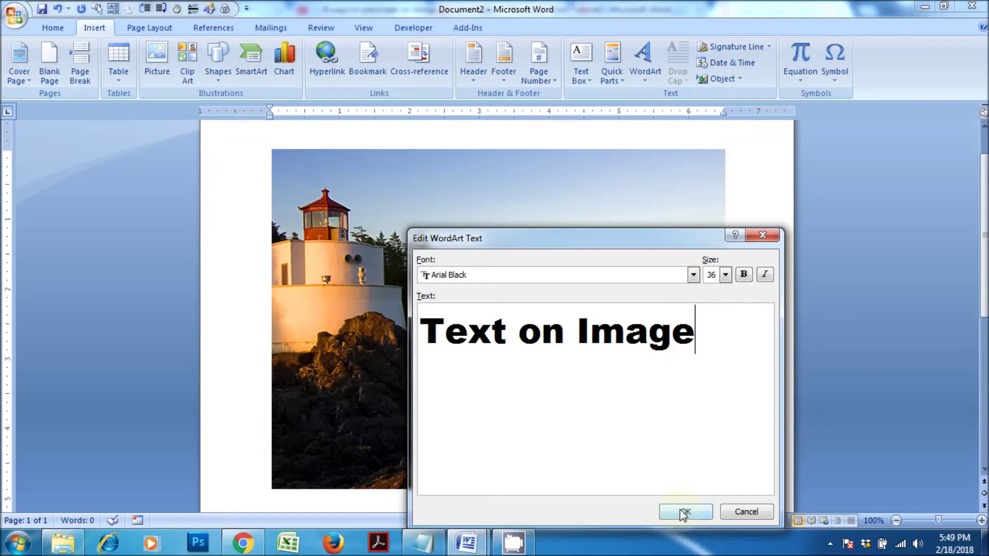
{"action": "left_click", "coordinate": [683, 513]}
Set the WordArt to In Front of Text and tilt it slightly over the photo
{"action": "scroll", "coordinate": [655, 335], "scroll_direction": "down", "scroll_amount": 4}
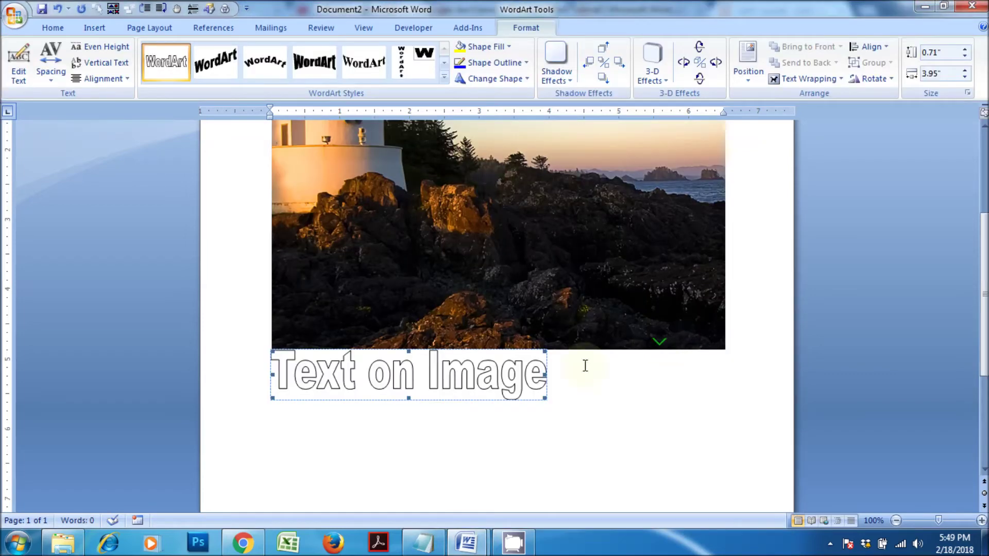
{"action": "left_click", "coordinate": [817, 80]}
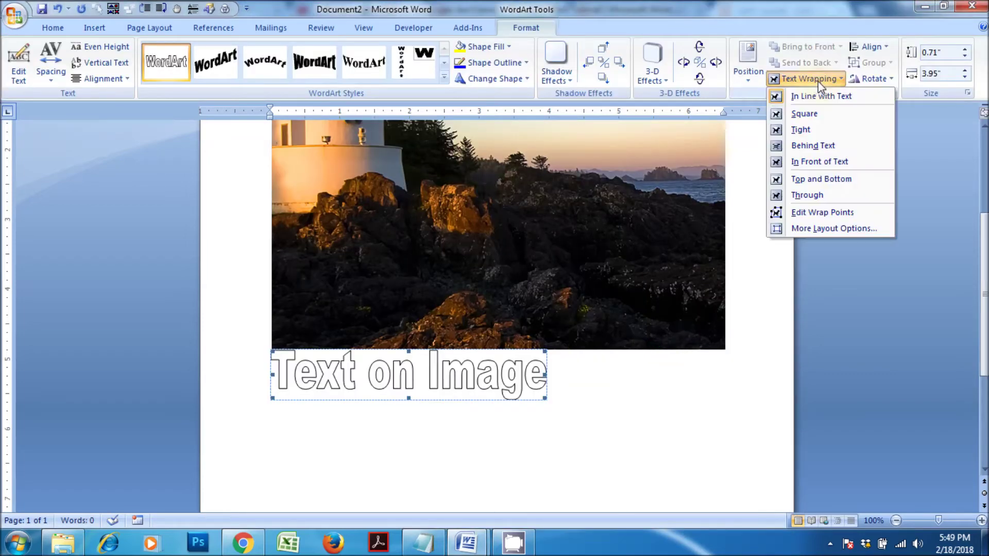
{"action": "left_click", "coordinate": [822, 164]}
{"action": "scroll", "coordinate": [578, 393], "scroll_direction": "up", "scroll_amount": 3}
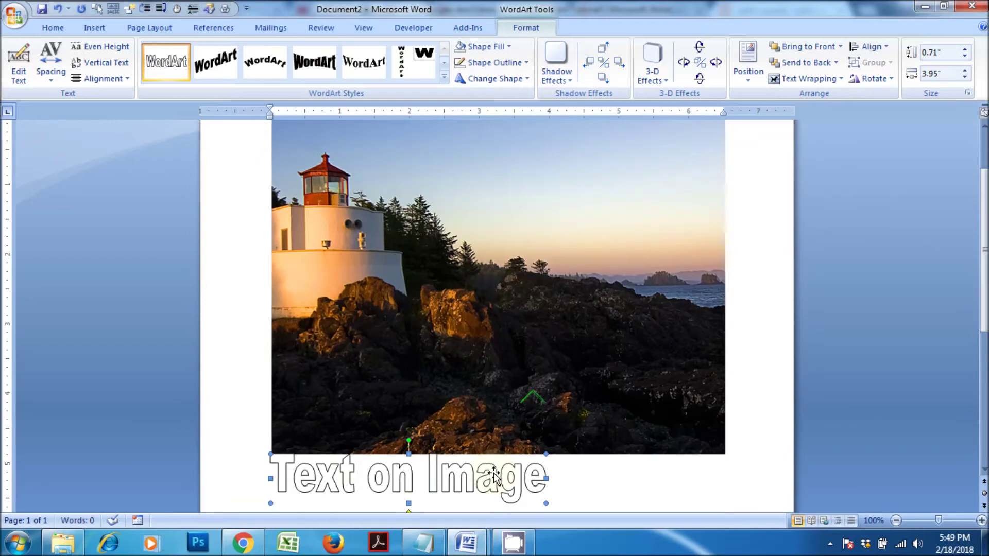
{"action": "left_click_drag", "start_coordinate": [600, 186], "coordinate": [600, 189]}
{"action": "scroll", "coordinate": [597, 227], "scroll_direction": "up", "scroll_amount": 2}
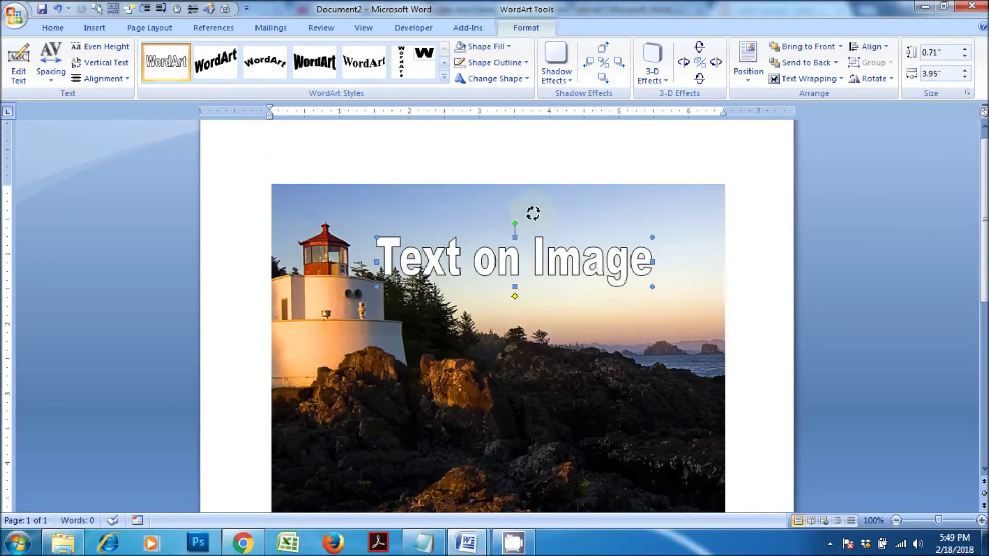
{"action": "left_click_drag", "start_coordinate": [533, 213], "coordinate": [534, 214]}
{"action": "left_click", "coordinate": [735, 304]}
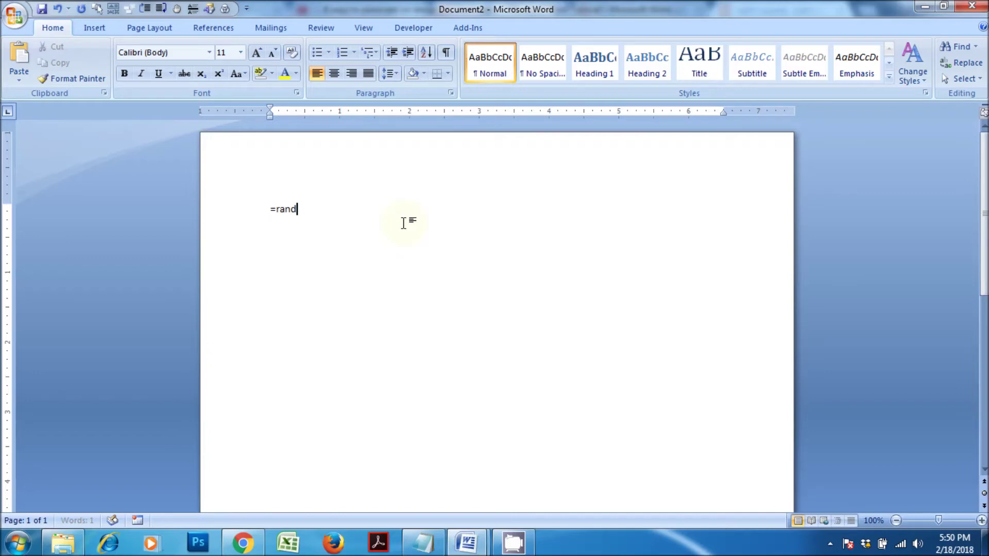
Expand =rand() into sample paragraphs and insert the Desert photo below them
{"action": "key", "text": "Return"}
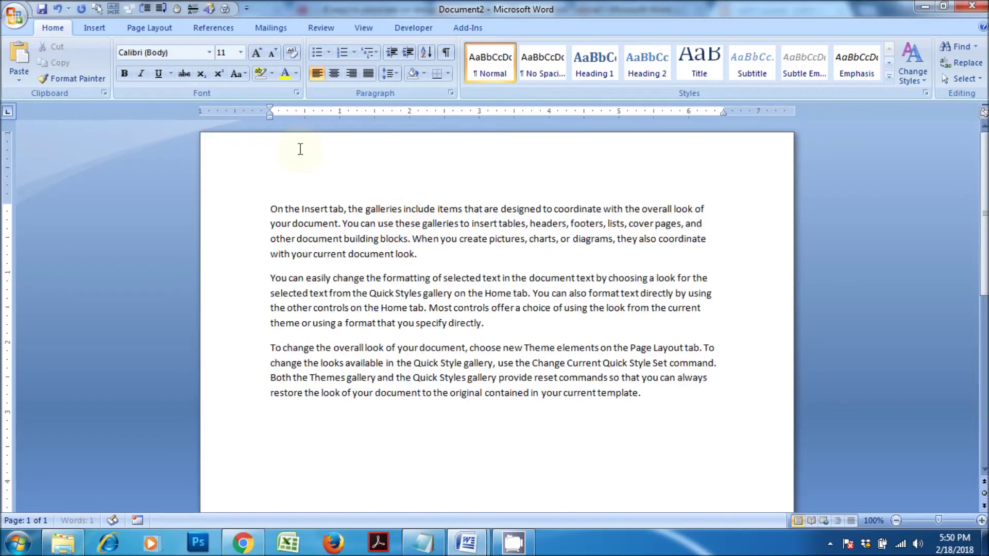
{"action": "left_click", "coordinate": [95, 28]}
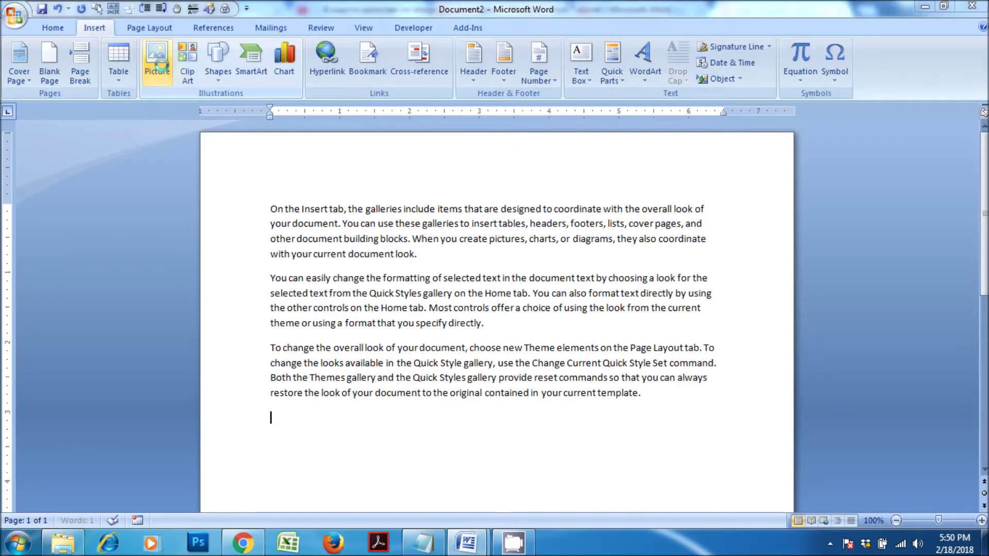
{"action": "left_click", "coordinate": [162, 64]}
{"action": "left_click", "coordinate": [359, 152]}
{"action": "left_click", "coordinate": [367, 324]}
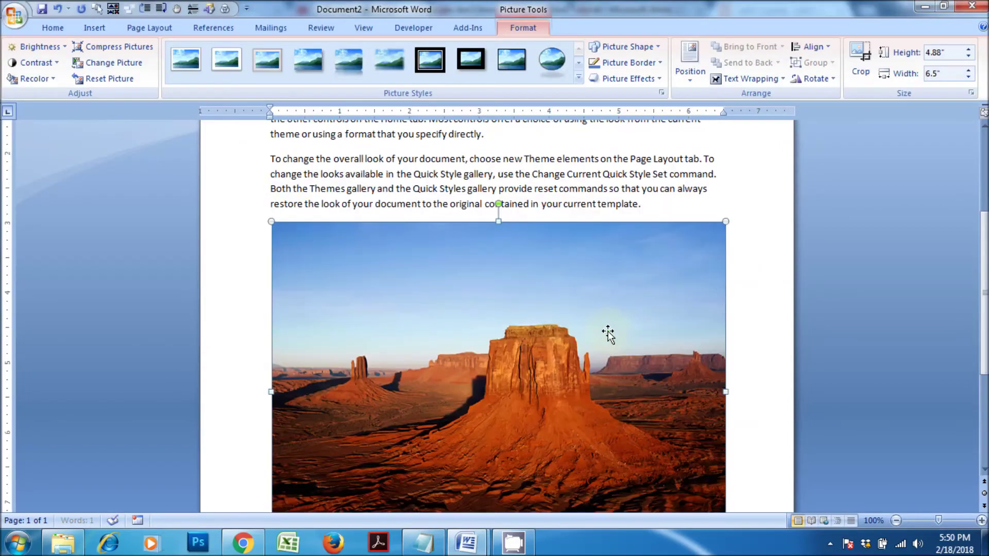
Set the Desert photo to Behind Text and drag it up under the paragraphs
{"action": "scroll", "coordinate": [608, 334], "scroll_direction": "up", "scroll_amount": 1}
{"action": "left_click", "coordinate": [772, 79]}
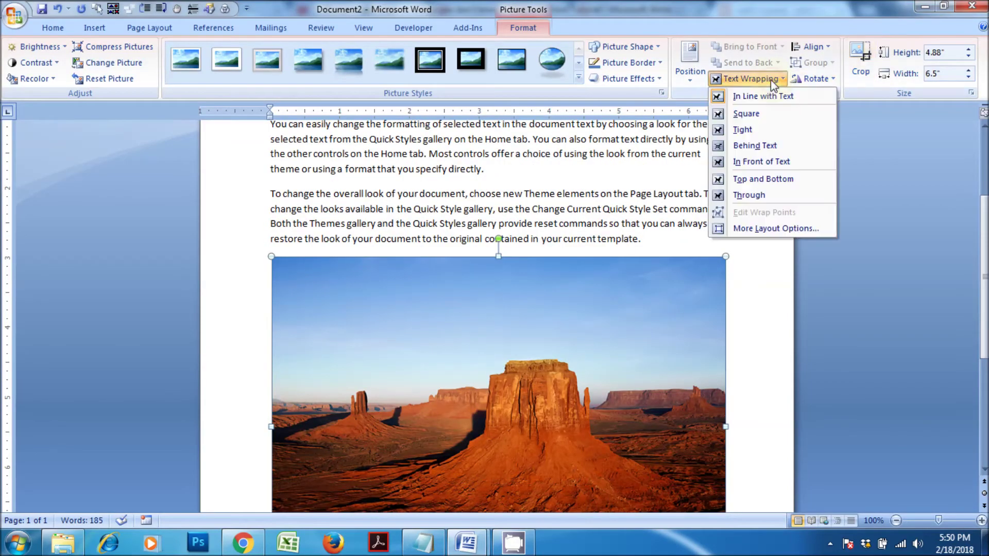
{"action": "left_click", "coordinate": [753, 150]}
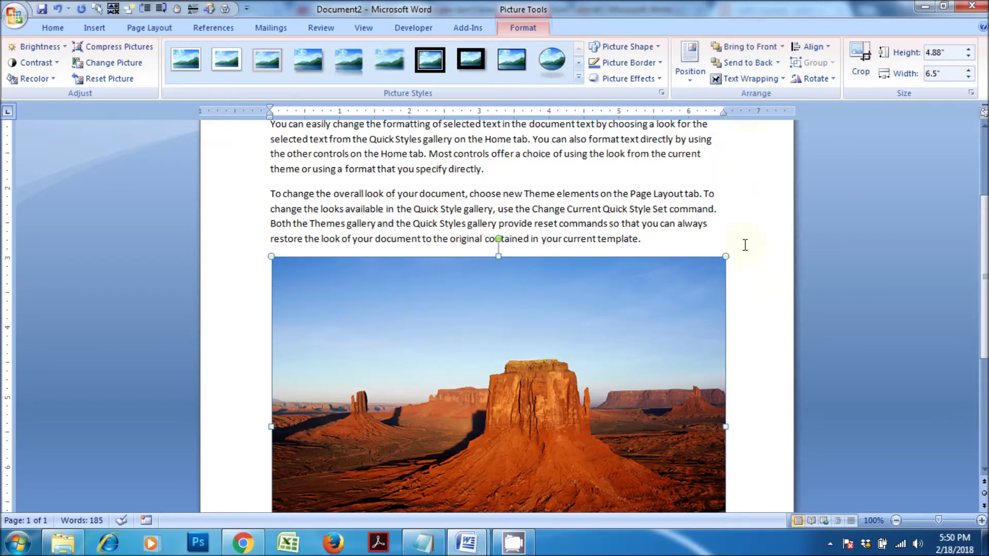
{"action": "scroll", "coordinate": [717, 283], "scroll_direction": "up", "scroll_amount": 3}
{"action": "left_click_drag", "start_coordinate": [649, 410], "coordinate": [639, 196]}
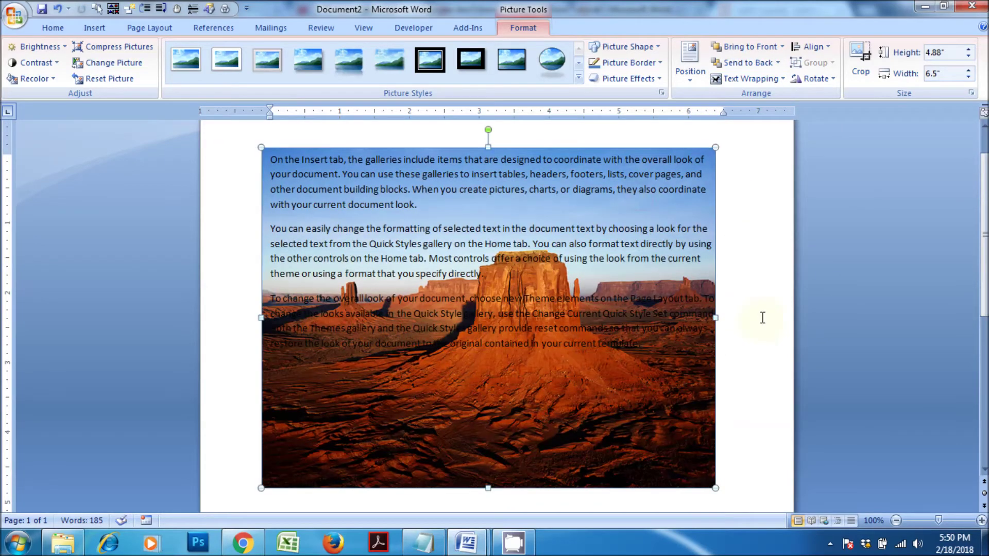
{"action": "left_click", "coordinate": [763, 318]}
{"action": "scroll", "coordinate": [737, 320], "scroll_direction": "up", "scroll_amount": 1}
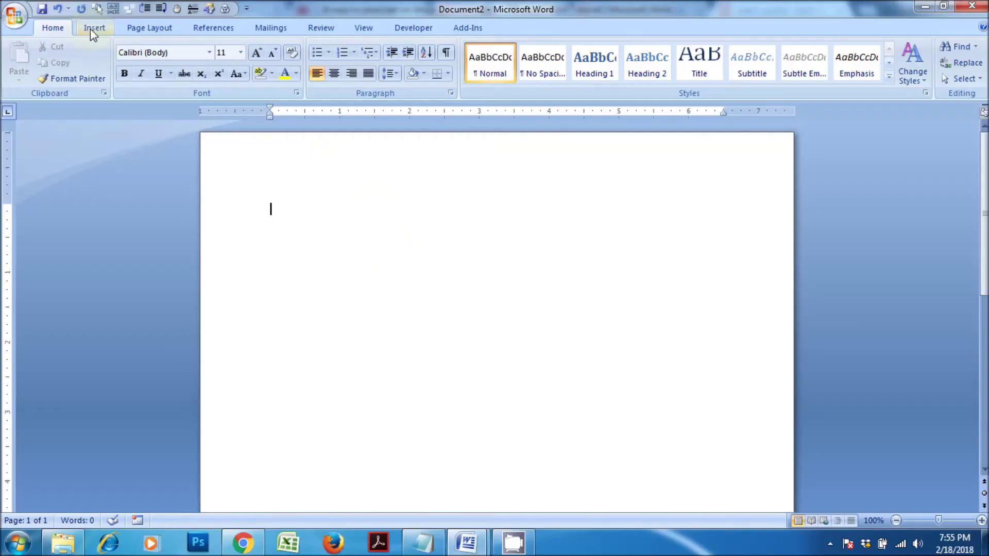
{"action": "left_click", "coordinate": [91, 28]}
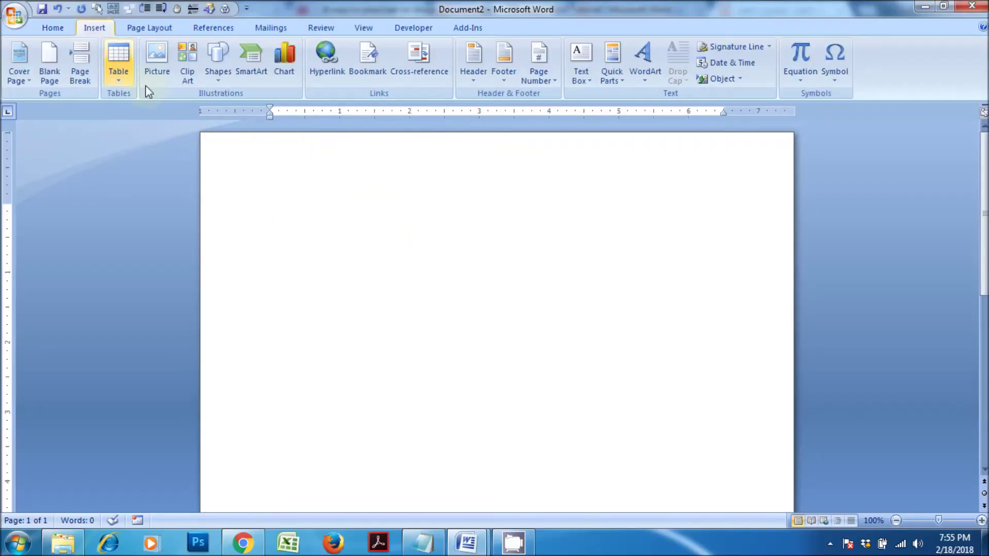
Insert the first Pie chart type and close its Excel data sheet
{"action": "left_click", "coordinate": [281, 66]}
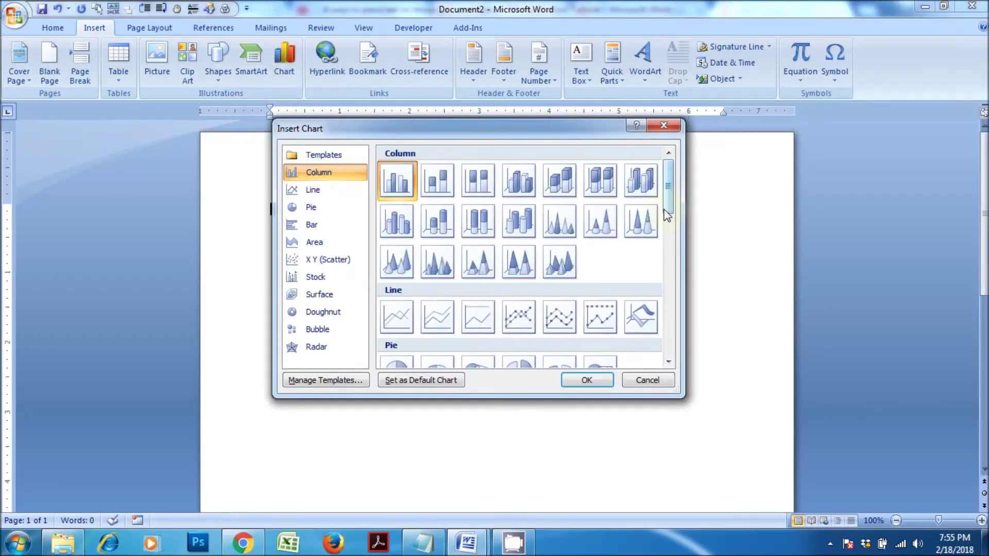
{"action": "left_click_drag", "start_coordinate": [669, 206], "coordinate": [670, 251]}
{"action": "left_click", "coordinate": [397, 202]}
{"action": "left_click", "coordinate": [587, 380]}
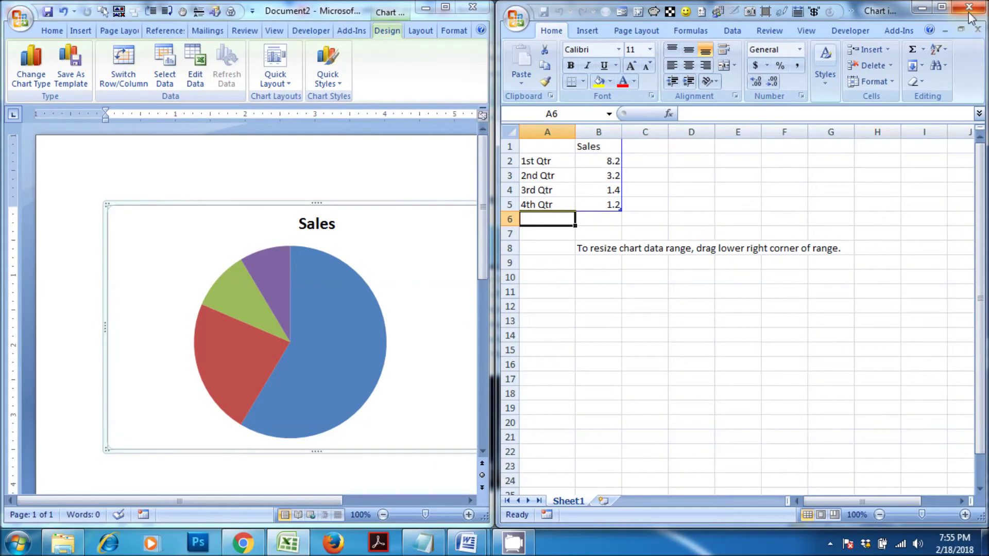
{"action": "left_click", "coordinate": [969, 11]}
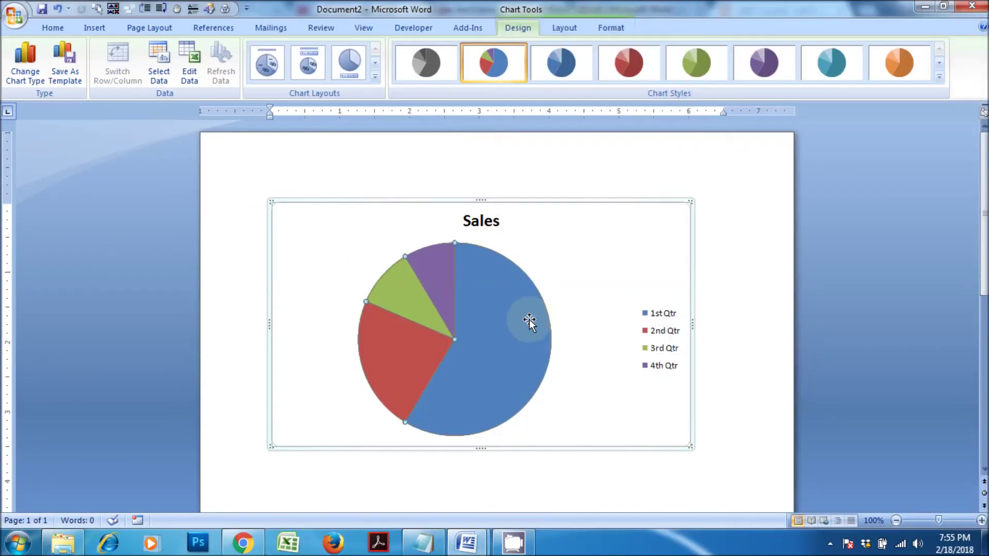
Fill the blue 1st Qtr slice with the Penguins photo and the purple slice with Tulips
{"action": "left_click", "coordinate": [529, 320]}
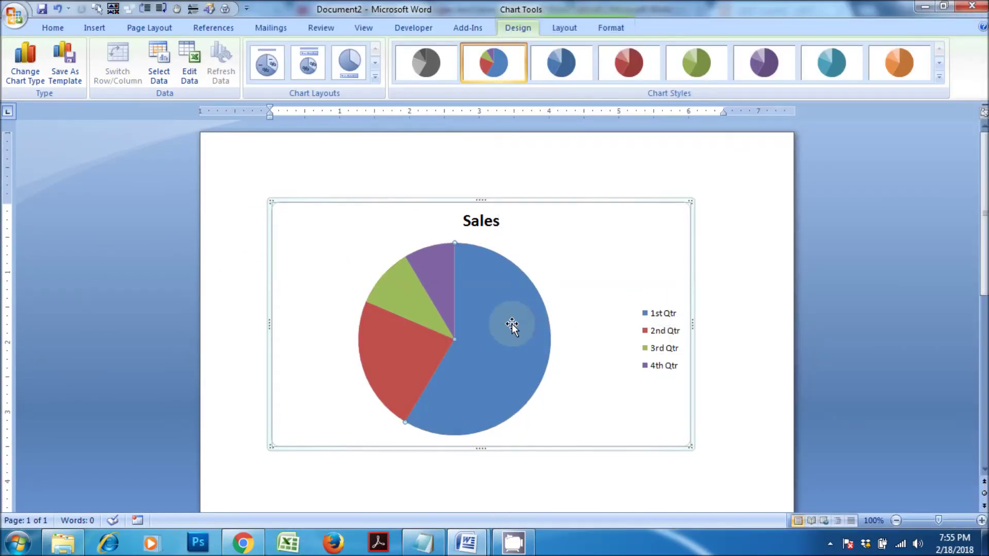
{"action": "left_click", "coordinate": [608, 29]}
{"action": "left_click", "coordinate": [474, 47]}
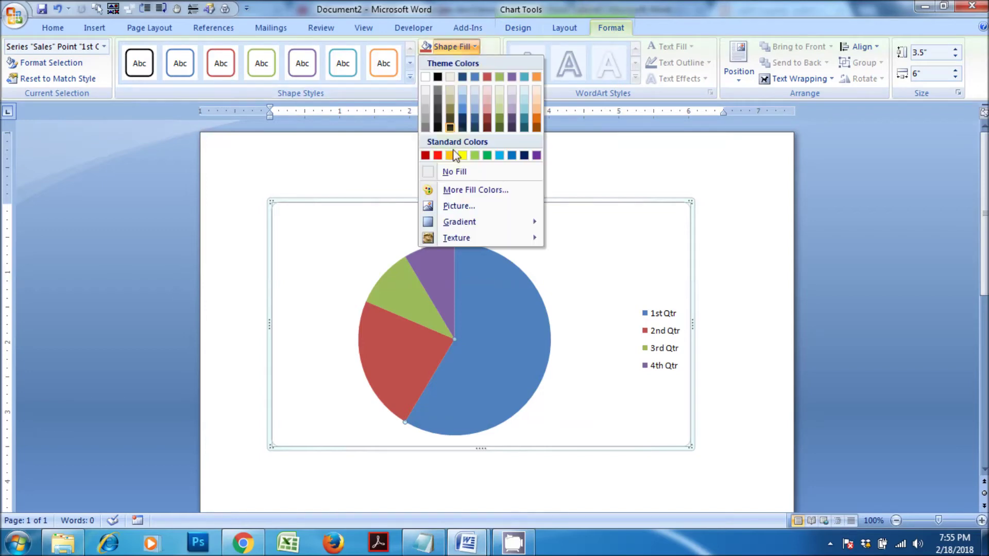
{"action": "left_click", "coordinate": [459, 206]}
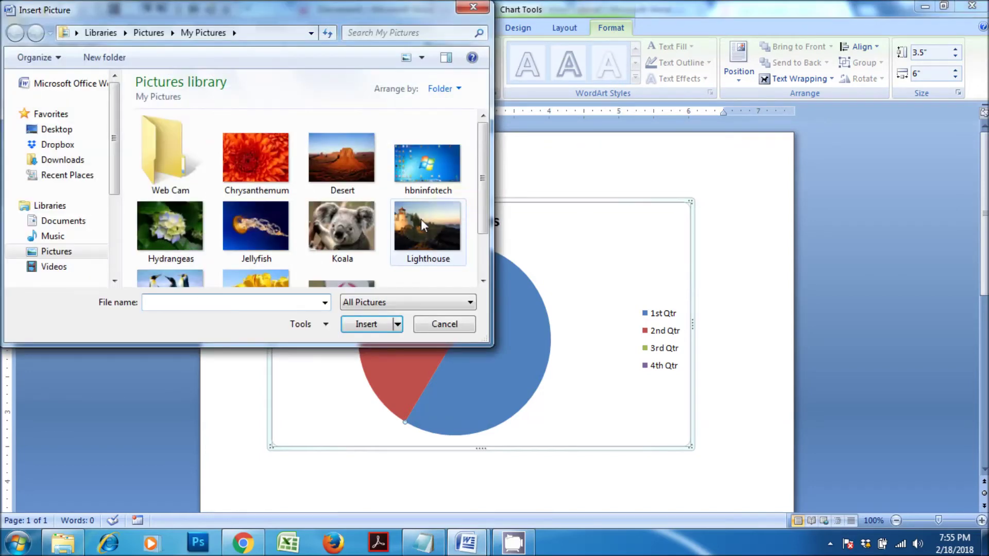
{"action": "left_click", "coordinate": [171, 284]}
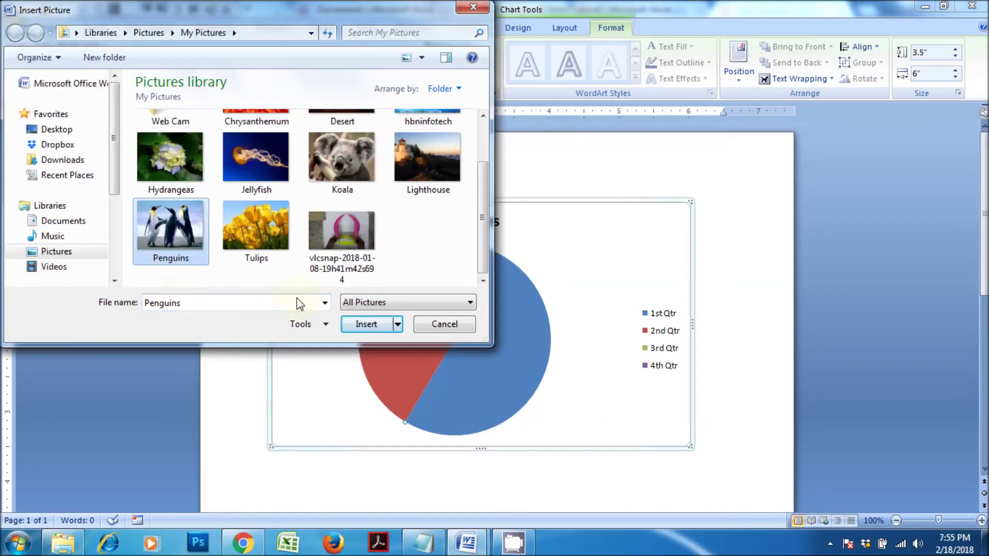
{"action": "left_click", "coordinate": [371, 325]}
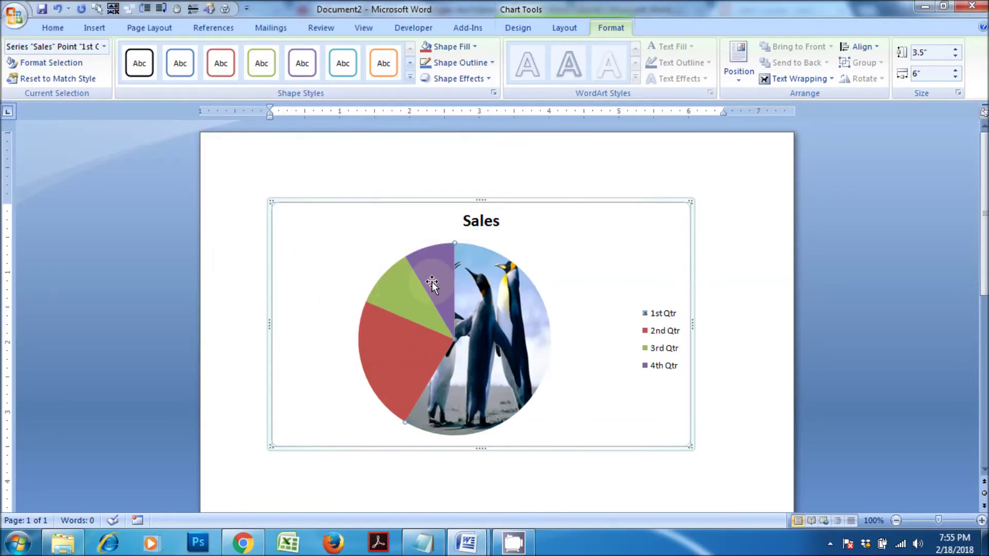
{"action": "left_click", "coordinate": [474, 46]}
{"action": "left_click", "coordinate": [454, 207]}
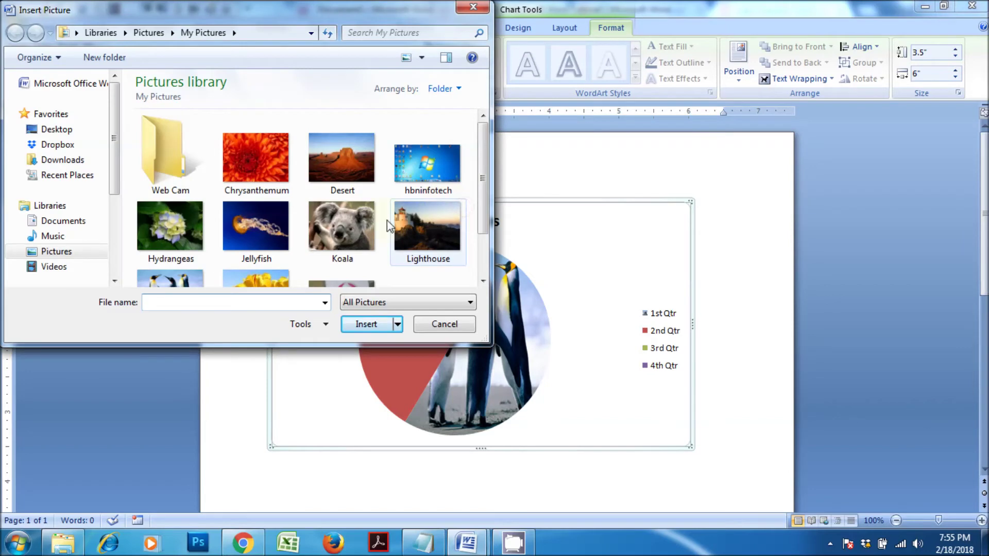
{"action": "left_click", "coordinate": [276, 277]}
{"action": "left_click", "coordinate": [369, 324]}
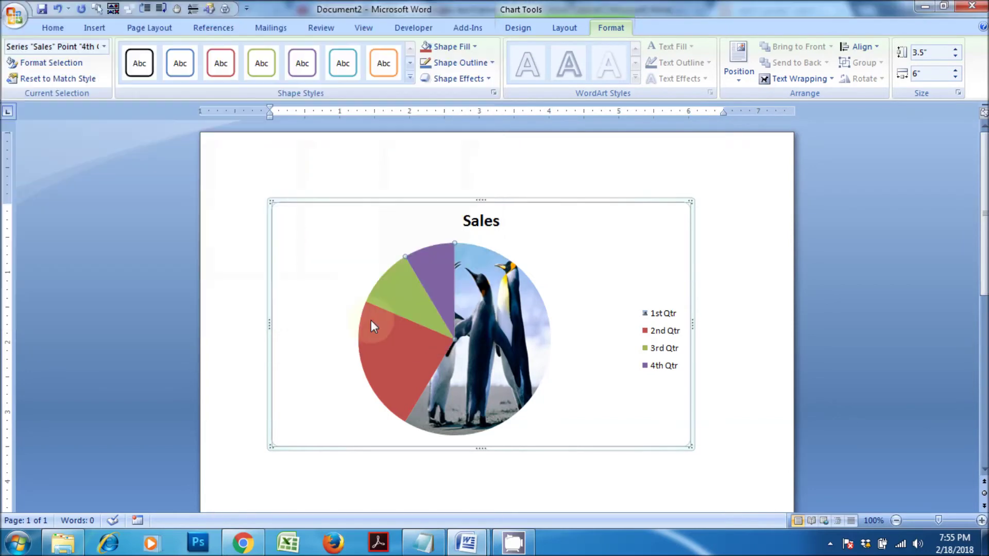
Fill the green 3rd Qtr slice with Chrysanthemum and the red 2nd Qtr slice with Hydrangeas
{"action": "left_click", "coordinate": [406, 289]}
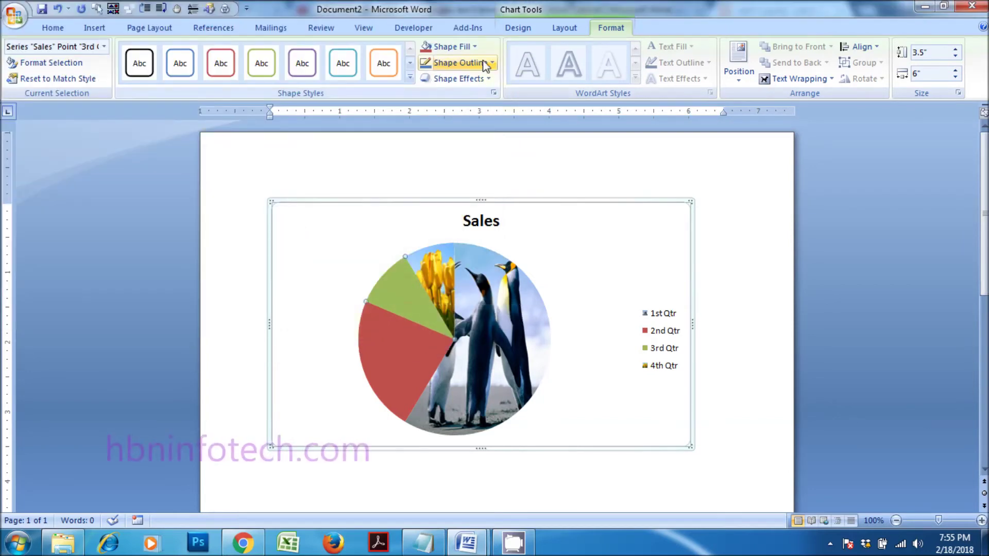
{"action": "left_click", "coordinate": [472, 48]}
{"action": "left_click", "coordinate": [459, 205]}
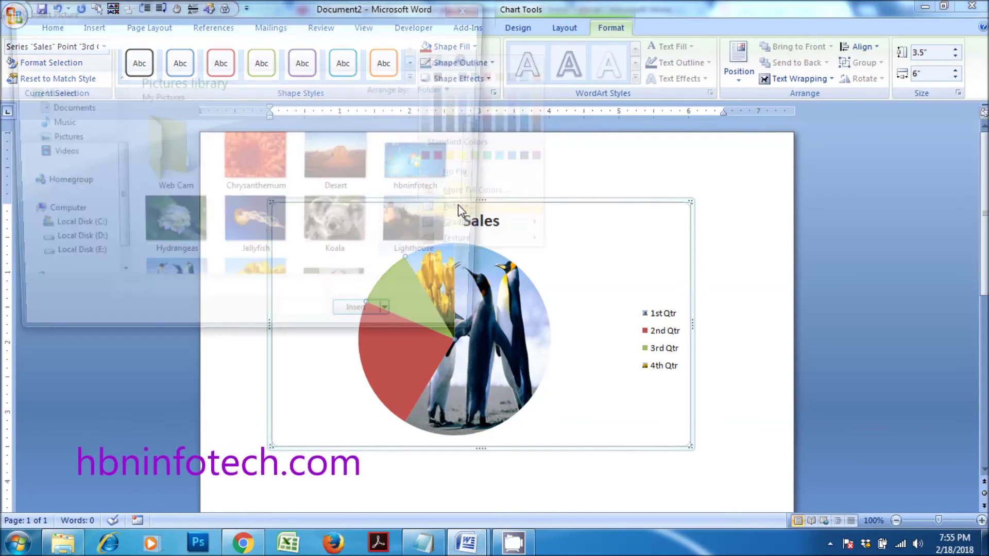
{"action": "left_click", "coordinate": [268, 156]}
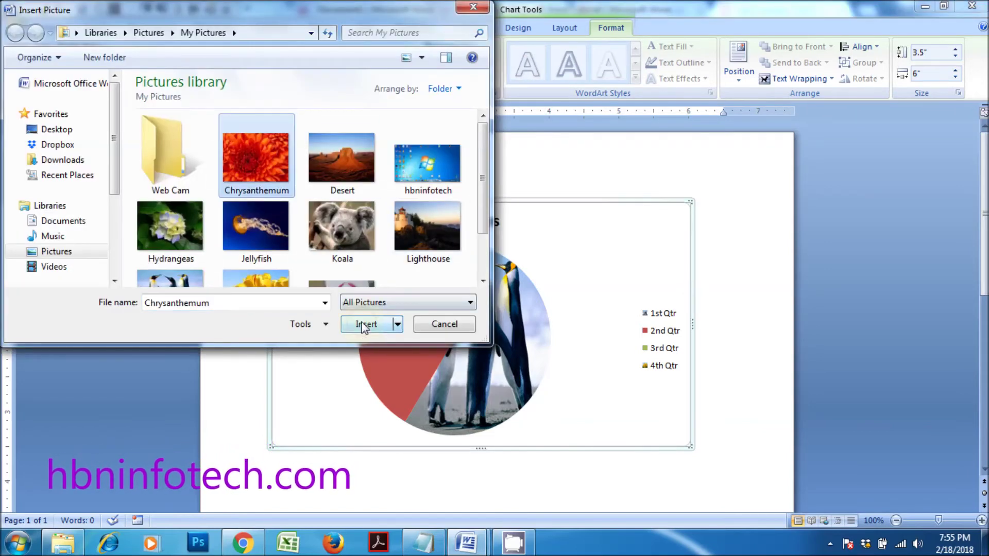
{"action": "left_click", "coordinate": [365, 325]}
{"action": "left_click", "coordinate": [401, 342]}
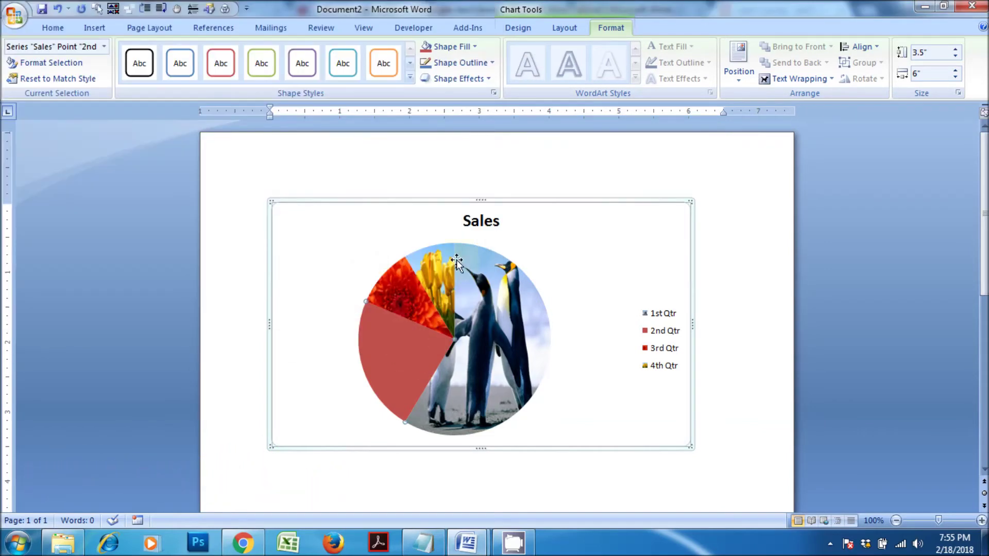
{"action": "left_click", "coordinate": [470, 47]}
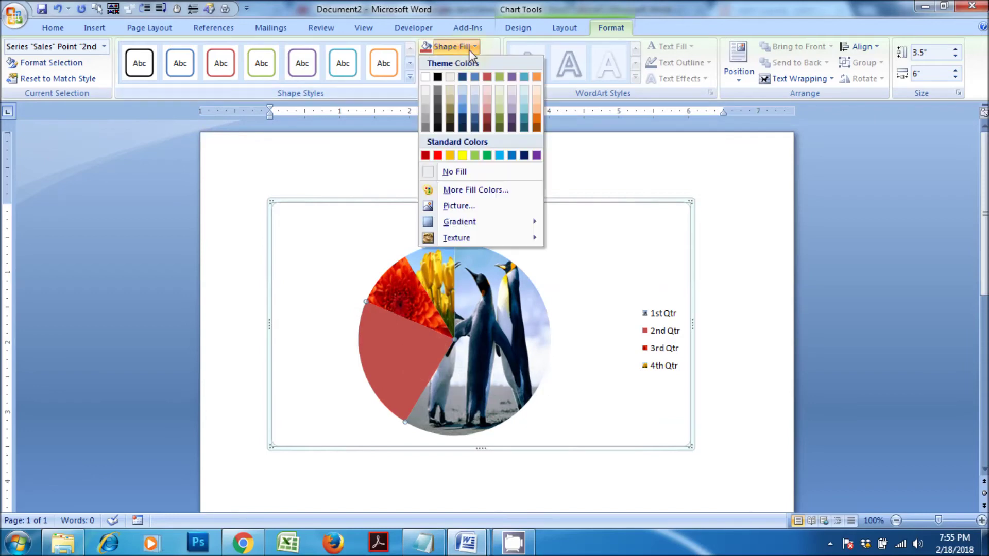
{"action": "left_click", "coordinate": [460, 206]}
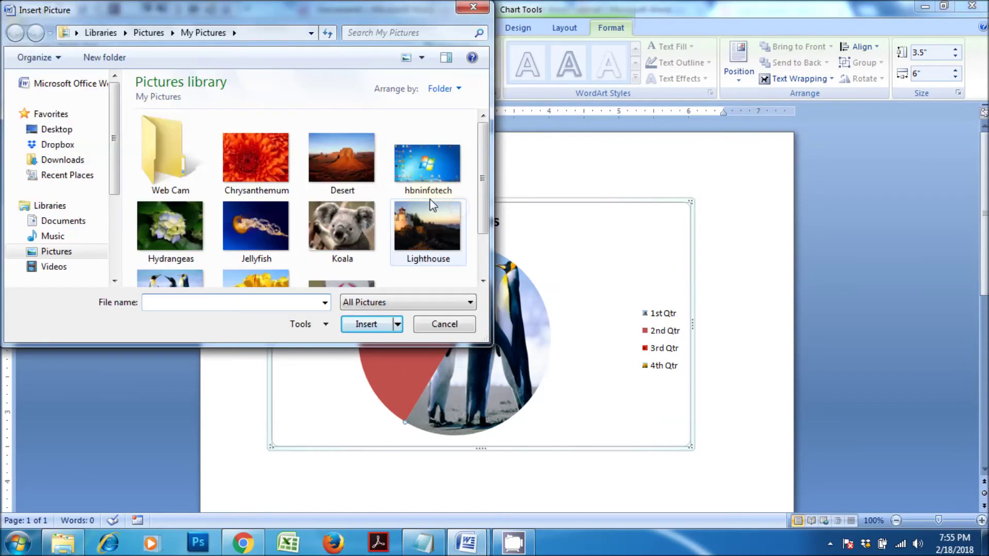
{"action": "left_click_drag", "start_coordinate": [485, 178], "coordinate": [486, 186]}
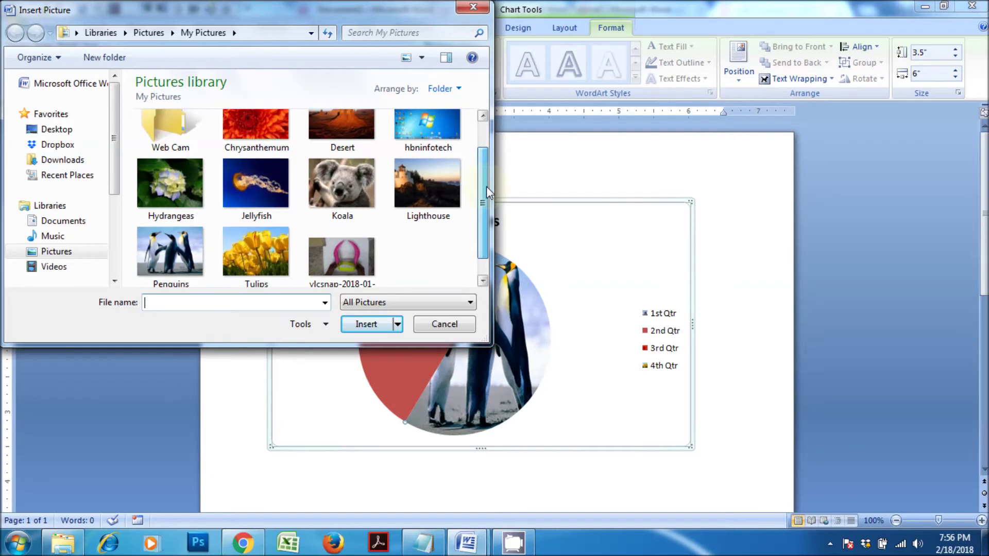
{"action": "left_click", "coordinate": [183, 181]}
{"action": "left_click", "coordinate": [368, 324]}
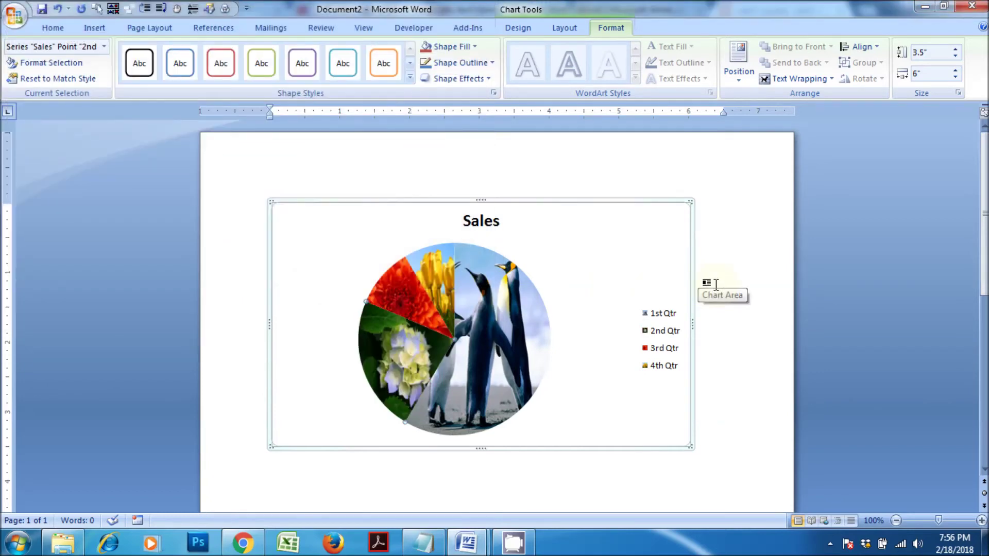
{"action": "left_click", "coordinate": [715, 281]}
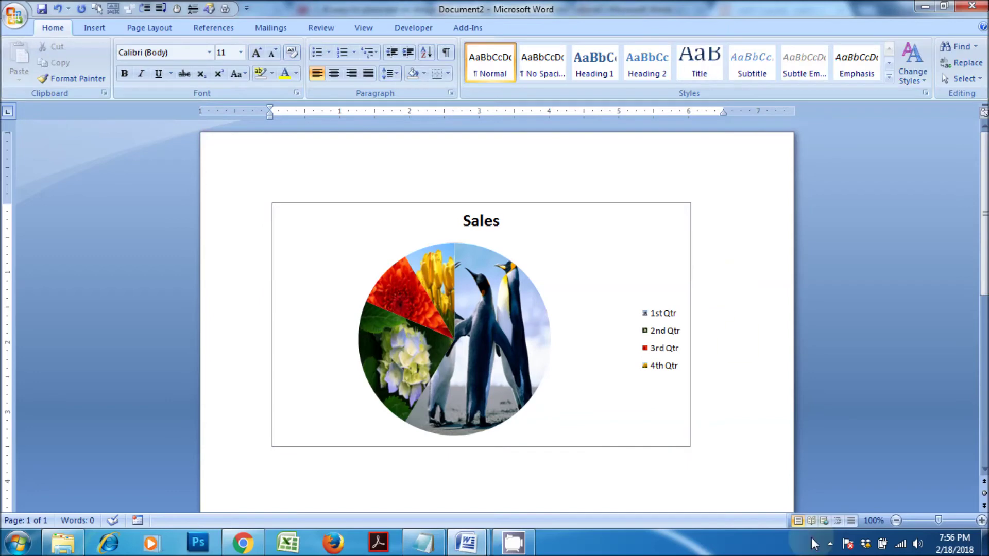
Insert a Simple Text Box reading 'Text' and position it on the penguin slice
{"action": "left_click", "coordinate": [94, 27]}
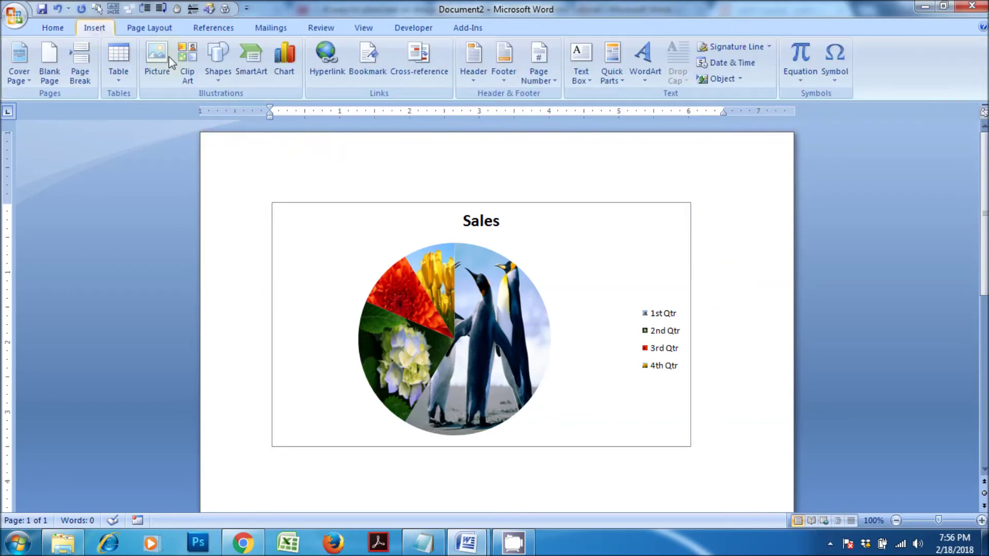
{"action": "left_click", "coordinate": [592, 80]}
{"action": "left_click", "coordinate": [612, 148]}
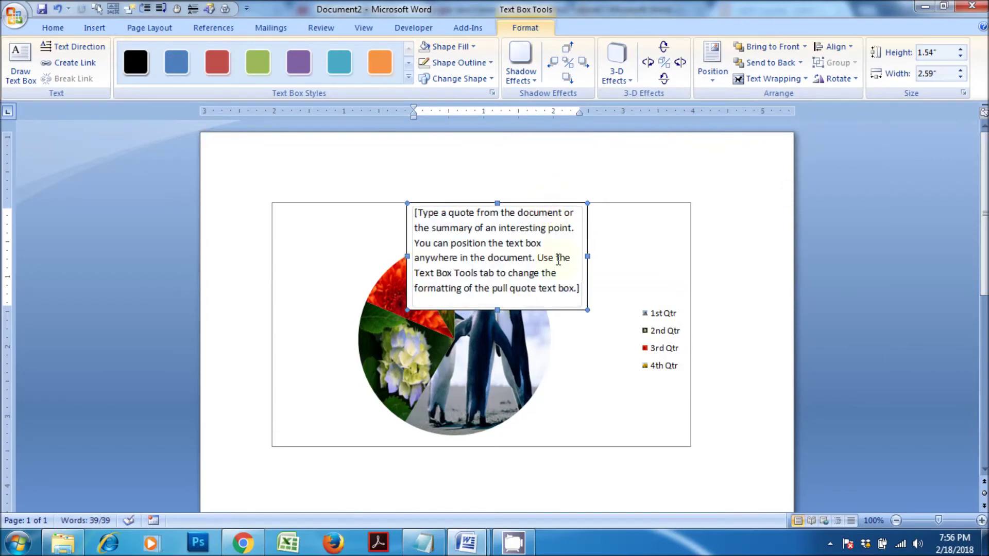
{"action": "left_click", "coordinate": [592, 237]}
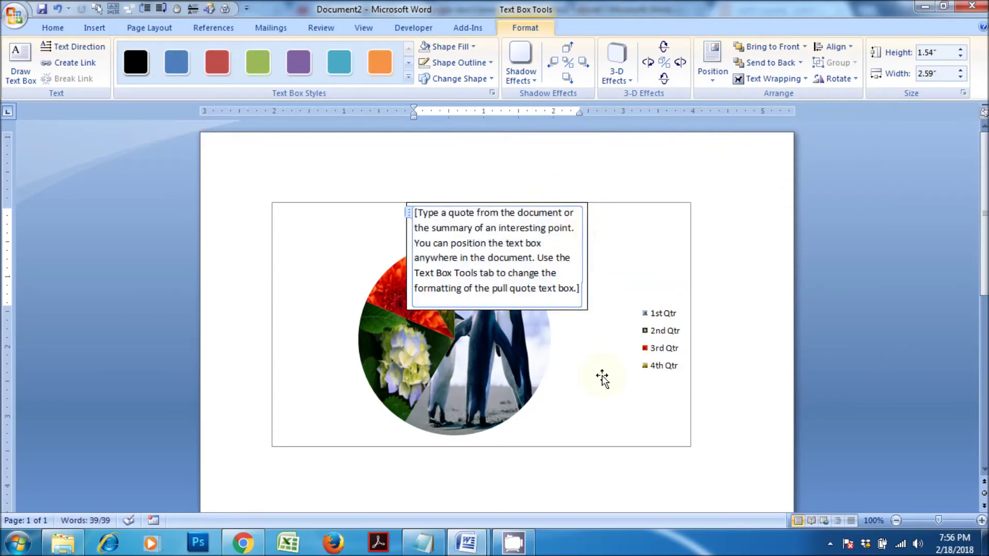
{"action": "left_click_drag", "start_coordinate": [592, 238], "coordinate": [634, 360]}
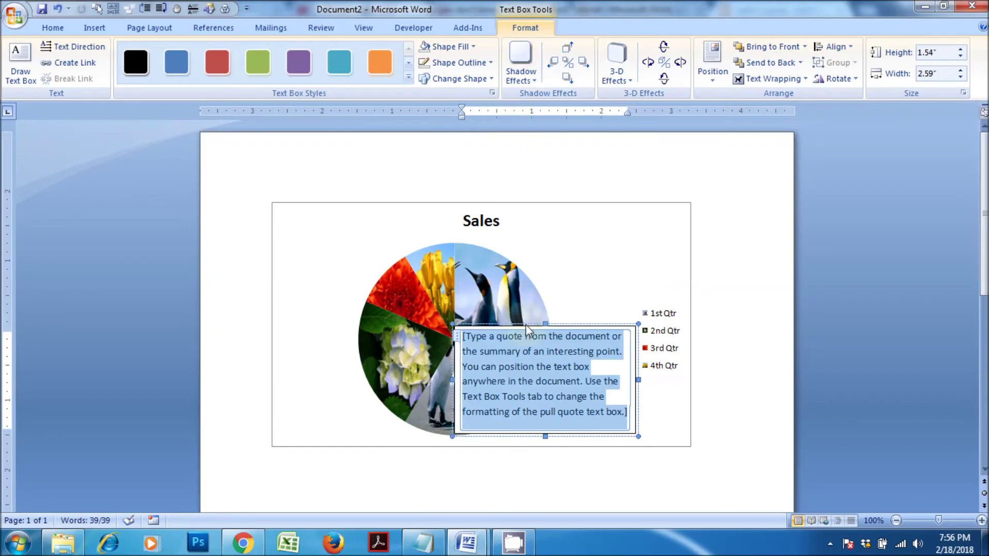
{"action": "type", "text": "Text"}
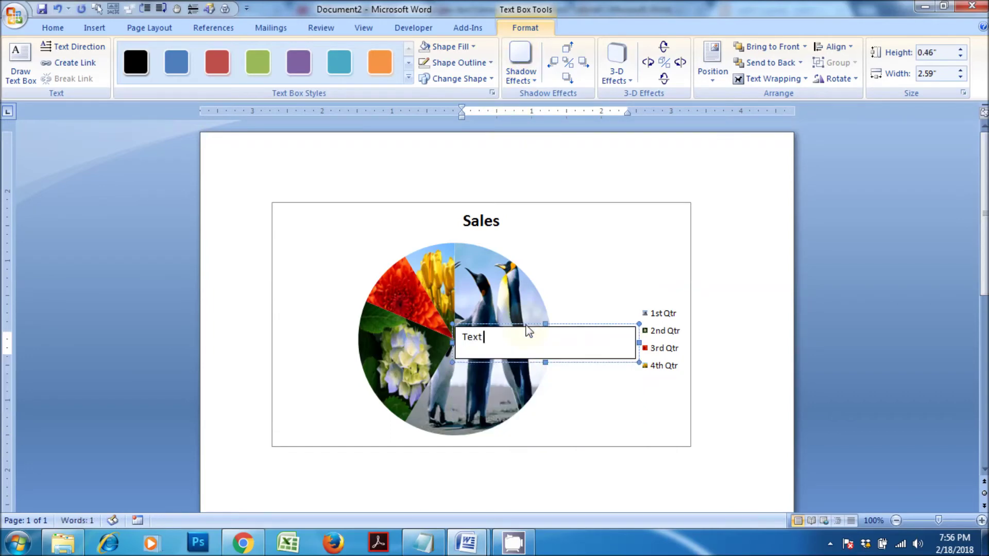
{"action": "left_click_drag", "start_coordinate": [560, 330], "coordinate": [576, 337]}
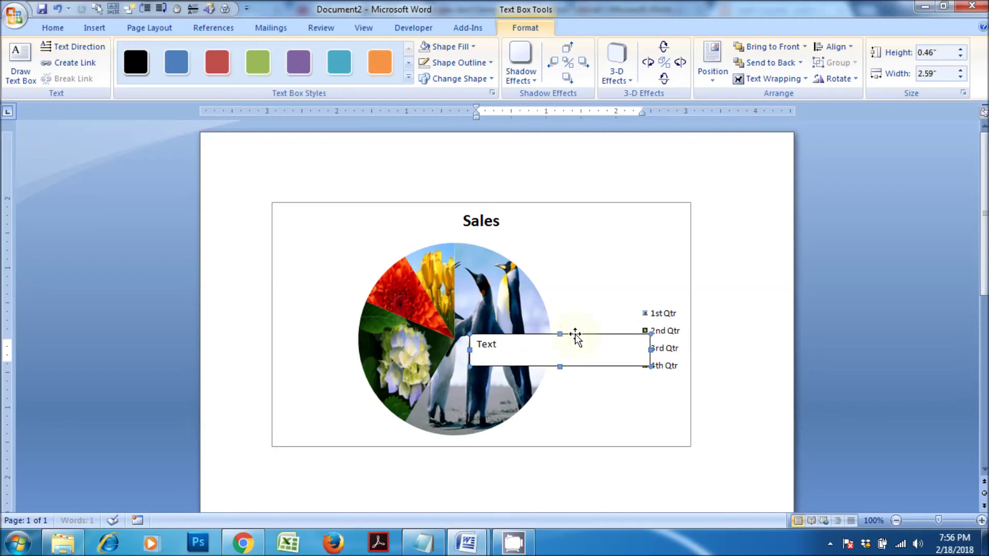
Give the text box no fill and no outline, and make 'Text' bold and larger
{"action": "left_click", "coordinate": [467, 48]}
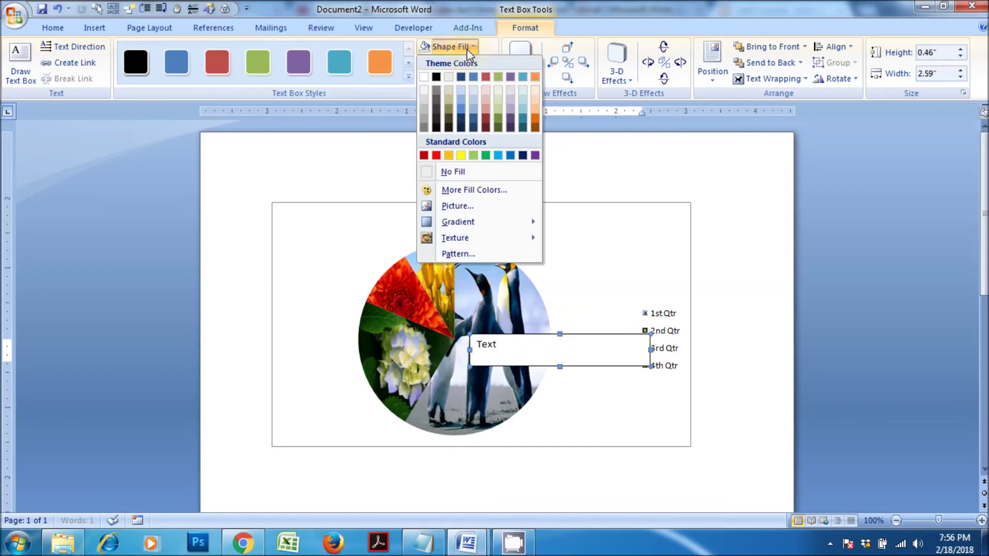
{"action": "left_click", "coordinate": [454, 173]}
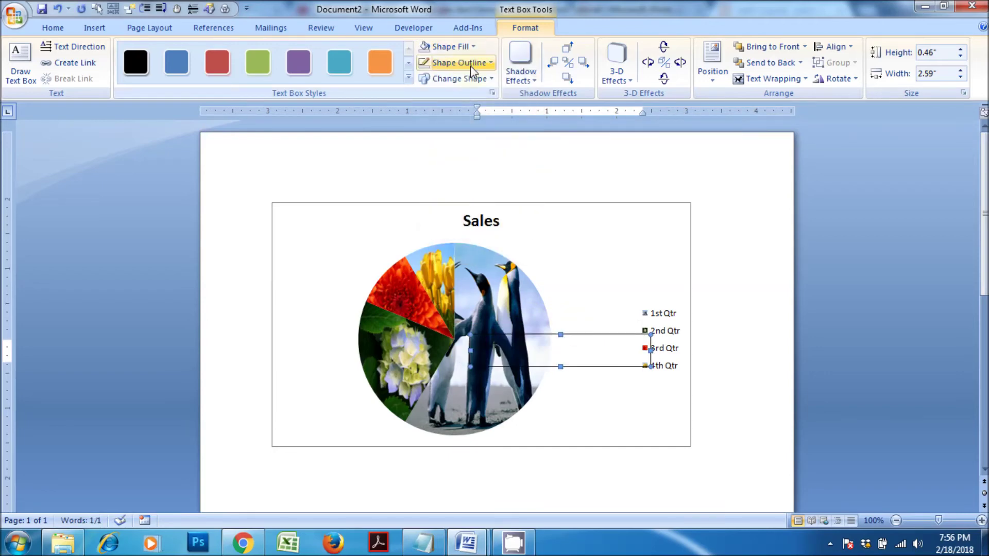
{"action": "left_click", "coordinate": [471, 65]}
{"action": "left_click", "coordinate": [466, 188]}
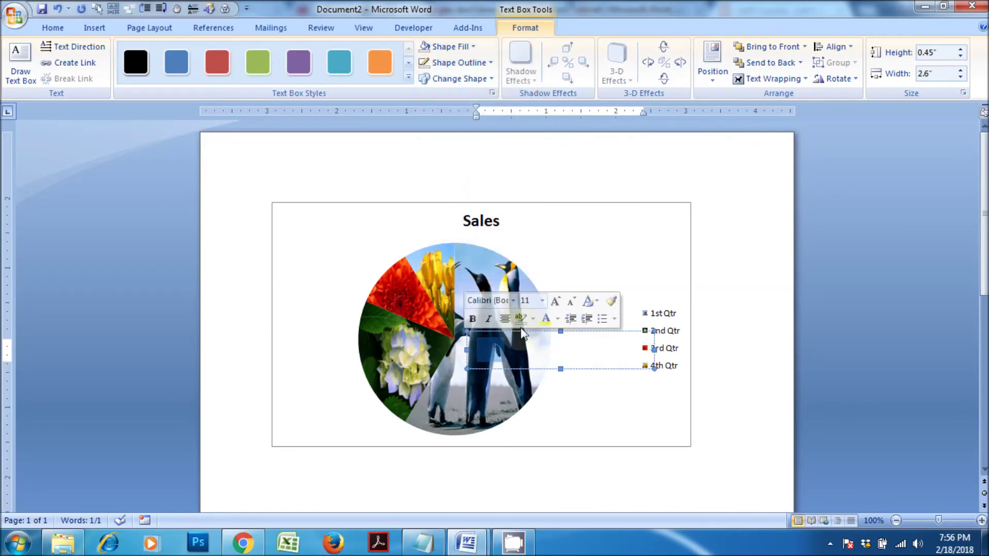
{"action": "left_click", "coordinate": [472, 319]}
{"action": "left_click", "coordinate": [556, 302]}
{"action": "left_click", "coordinate": [557, 302]}
{"action": "left_click", "coordinate": [714, 441]}
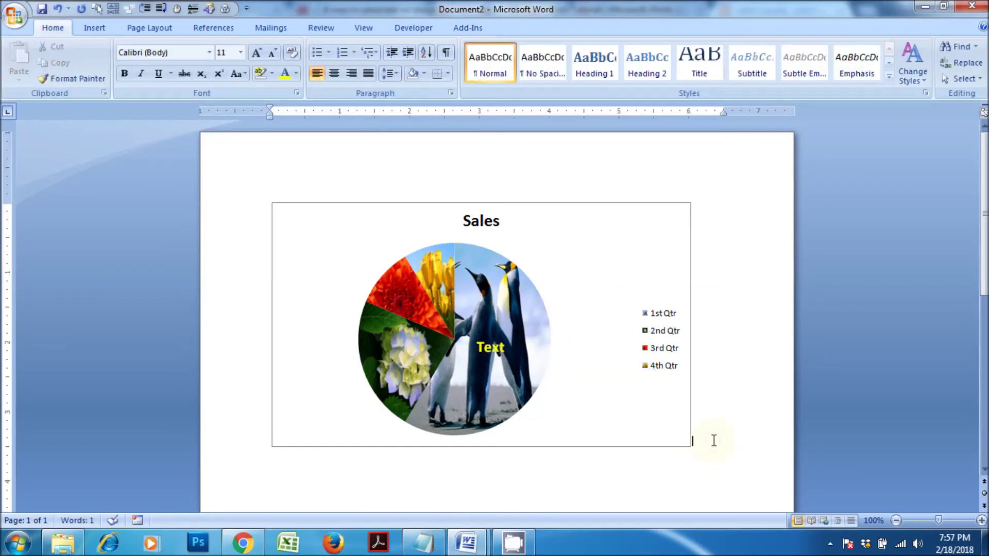
{"action": "scroll", "coordinate": [681, 421], "scroll_direction": "down", "scroll_amount": 1}
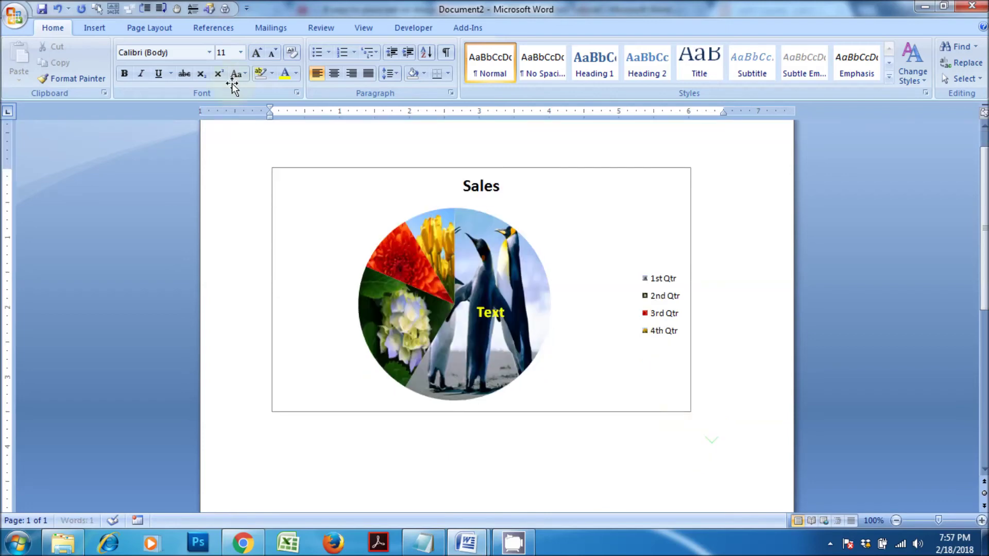
{"action": "left_click", "coordinate": [95, 27]}
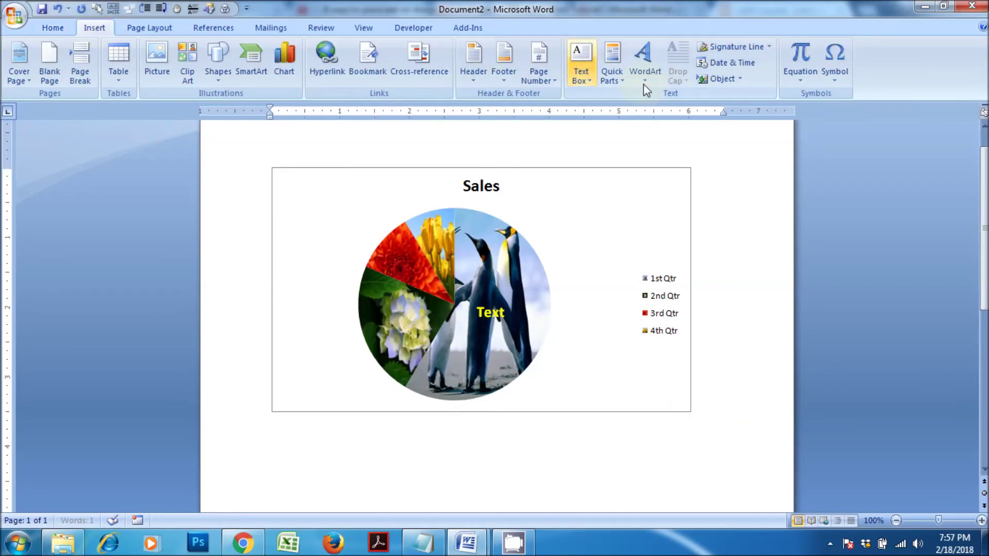
Insert a WordArt, replacing 'Your Text Here' with 'Text', below the chart
{"action": "left_click", "coordinate": [646, 77]}
{"action": "left_click", "coordinate": [648, 116]}
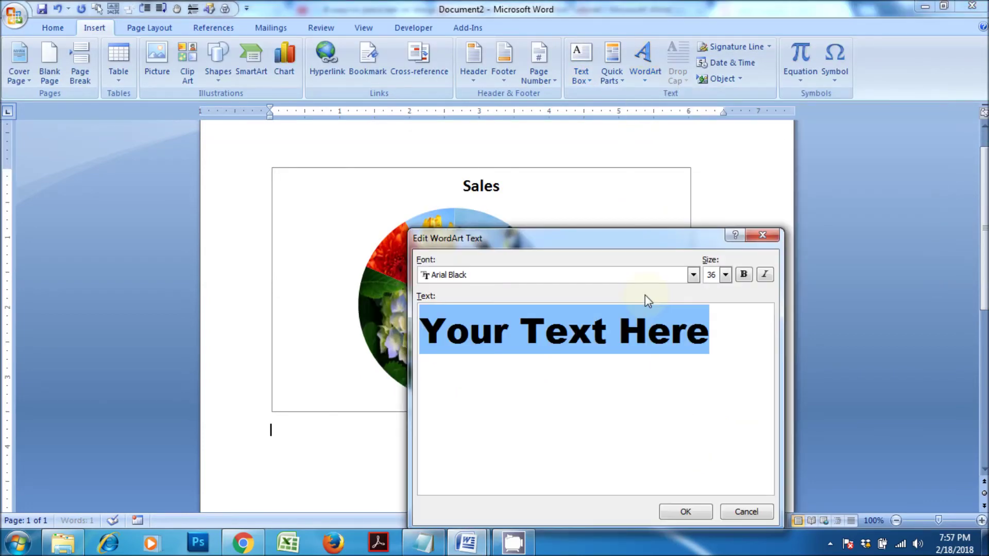
{"action": "left_click", "coordinate": [531, 335]}
{"action": "key", "text": "shift+Home"}
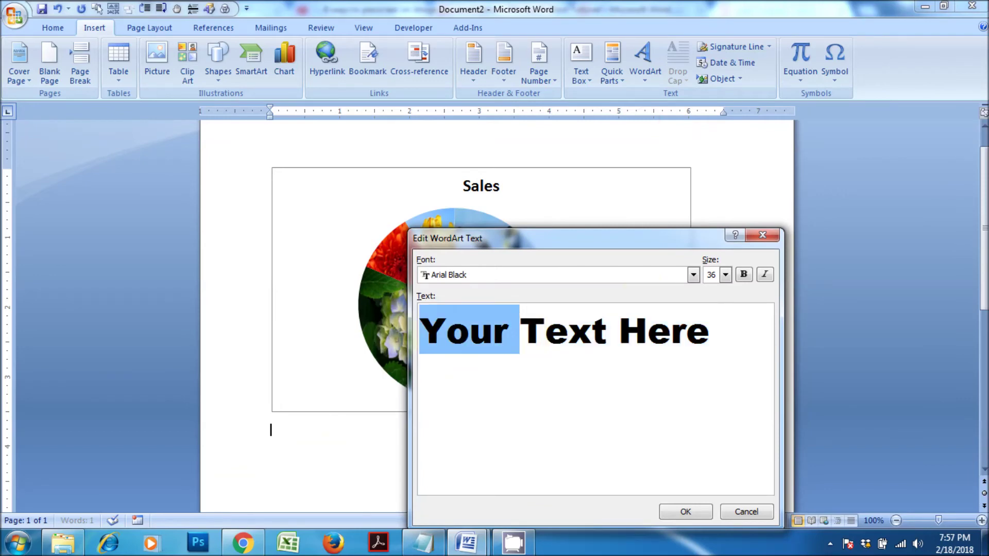
{"action": "key", "text": "Delete"}
{"action": "left_click_drag", "start_coordinate": [619, 334], "coordinate": [513, 337]}
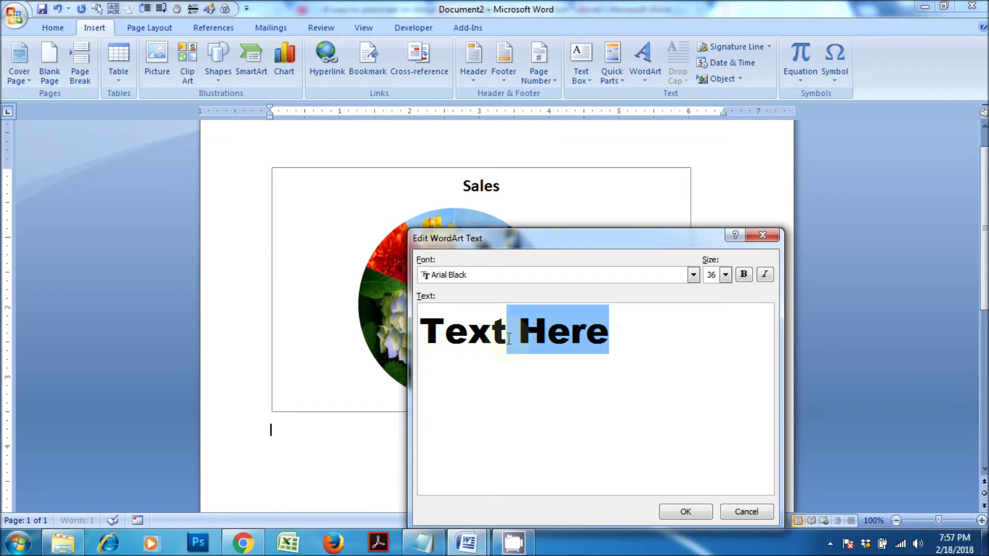
{"action": "key", "text": "Delete"}
{"action": "left_click", "coordinate": [676, 511]}
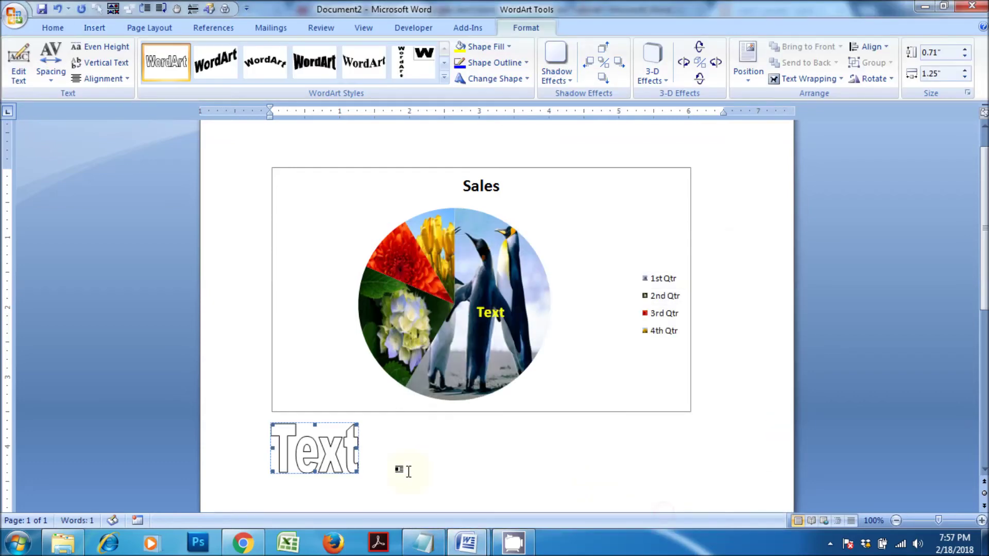
Float the 'Text' WordArt in front of text, shrink it, and tilt it over the hydrangea slice
{"action": "left_click", "coordinate": [808, 78]}
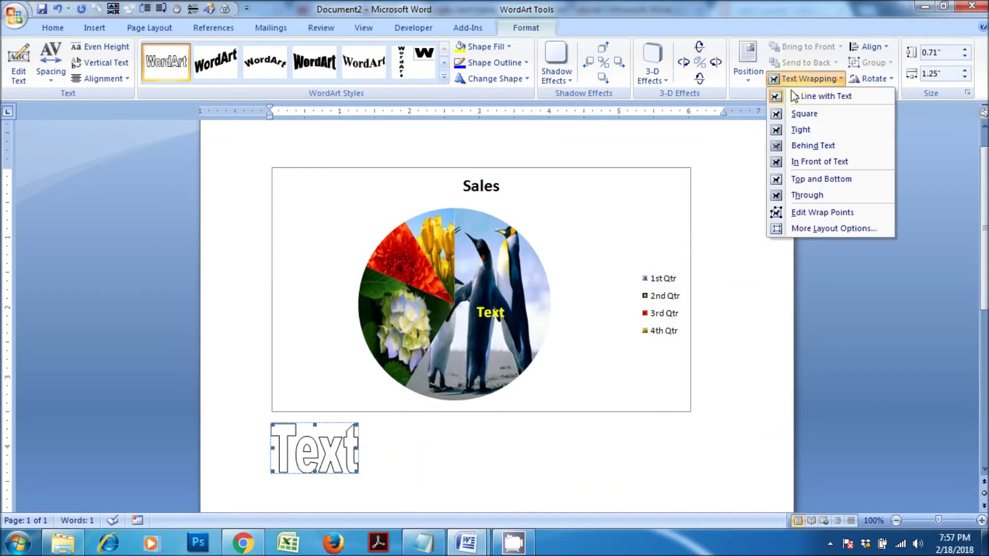
{"action": "left_click", "coordinate": [810, 163]}
{"action": "left_click_drag", "start_coordinate": [357, 420], "coordinate": [426, 325]}
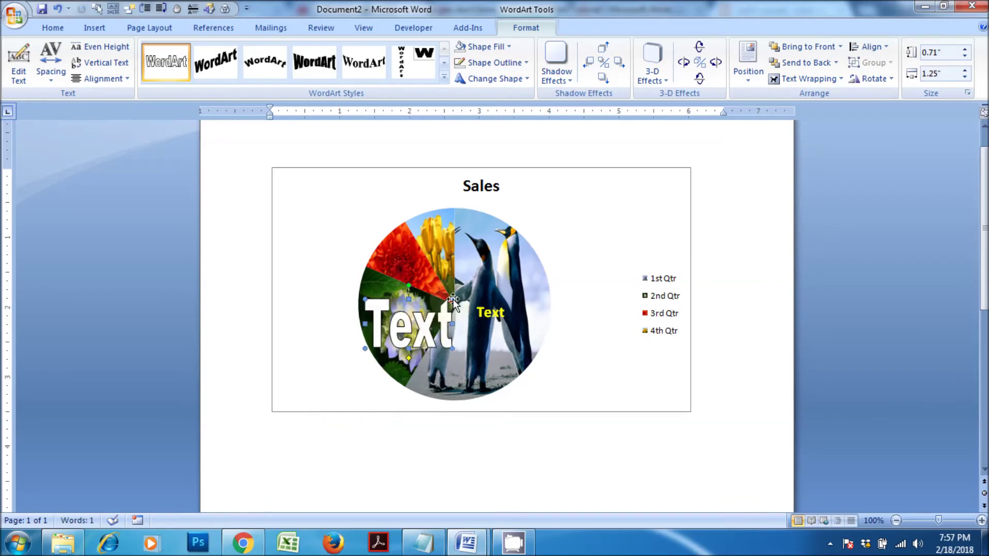
{"action": "left_click_drag", "start_coordinate": [454, 299], "coordinate": [421, 341]}
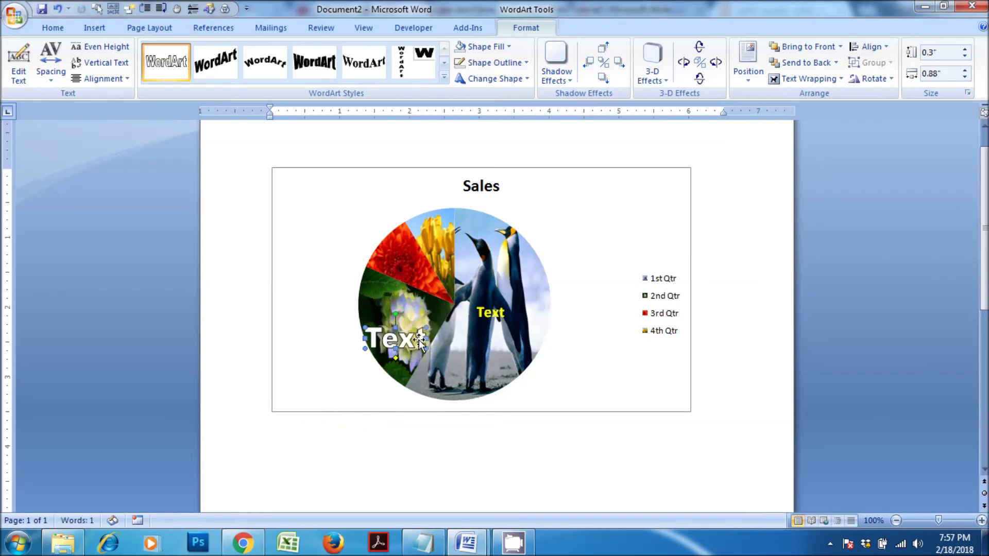
{"action": "mouse_move", "coordinate": [412, 327]}
{"action": "left_mouse_down"}
{"action": "mouse_move", "coordinate": [401, 309]}
{"action": "mouse_move", "coordinate": [389, 314]}
{"action": "left_mouse_up"}
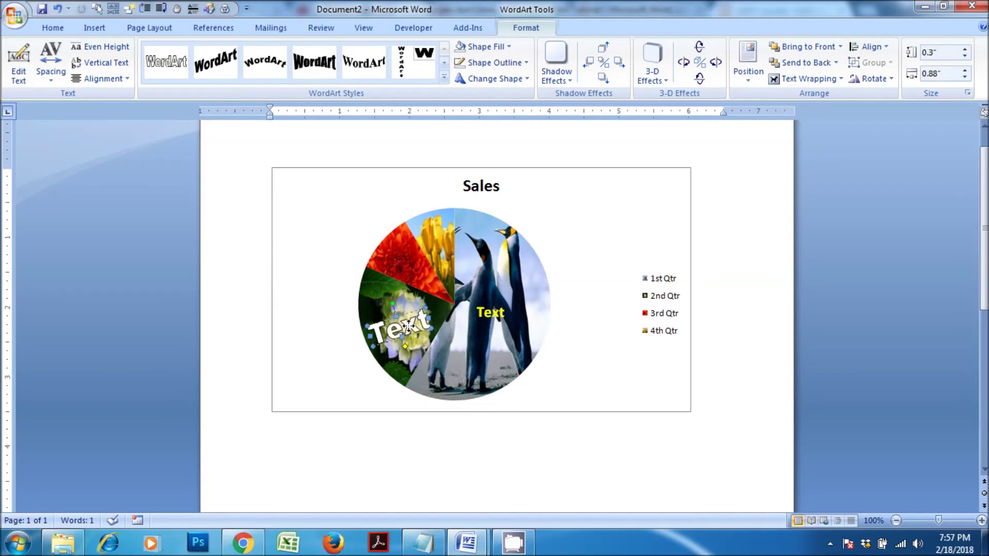
{"action": "right_click", "coordinate": [408, 326]}
{"action": "left_click", "coordinate": [456, 474]}
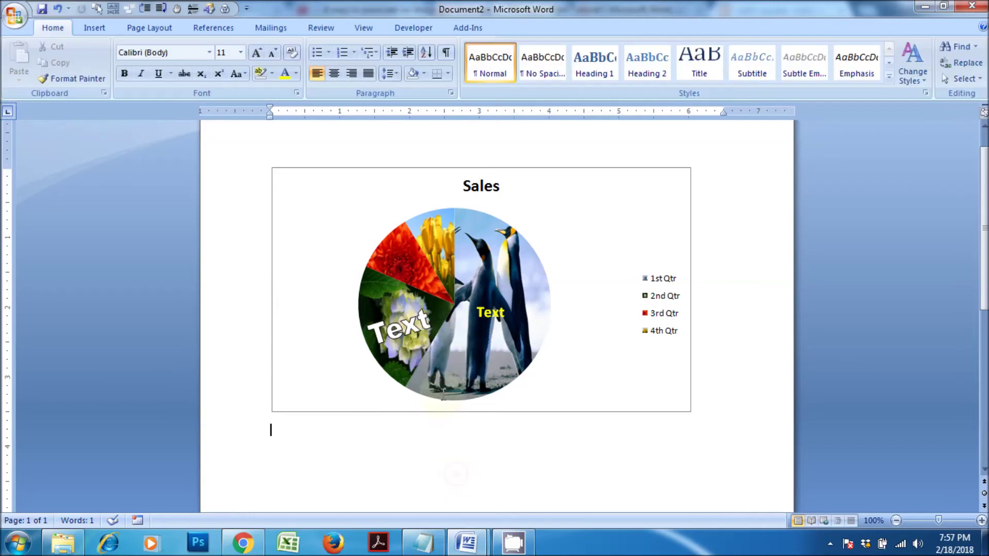
{"action": "left_click", "coordinate": [407, 327]}
{"action": "right_click", "coordinate": [407, 327]}
{"action": "left_click", "coordinate": [395, 338]}
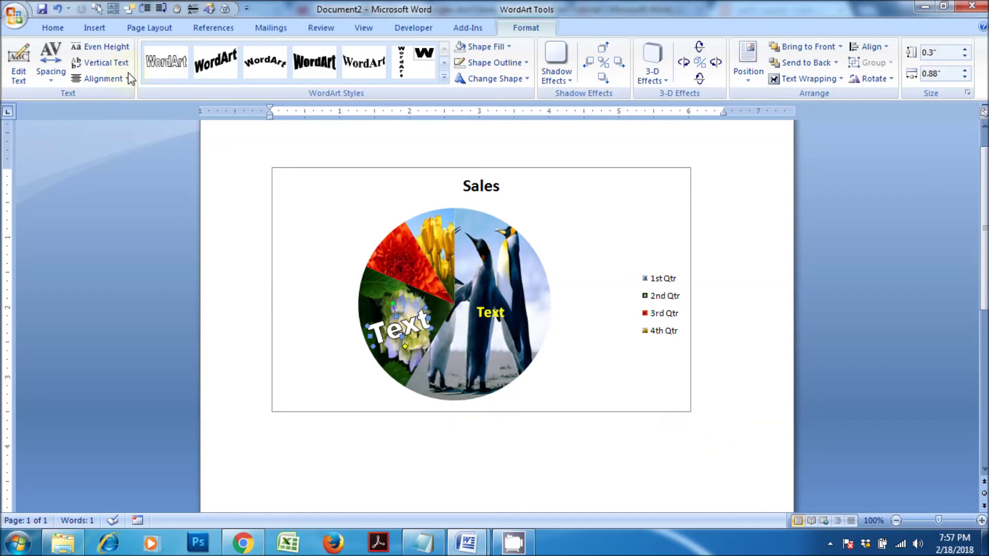
{"action": "left_click", "coordinate": [47, 32]}
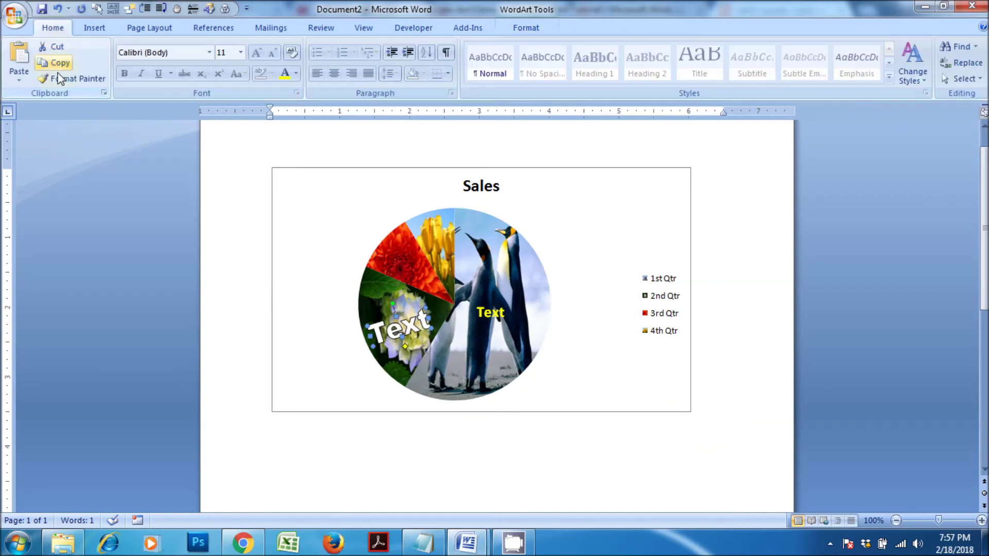
Paste two WordArt copies onto the red and yellow slices, rotating each to fit
{"action": "left_click", "coordinate": [21, 65]}
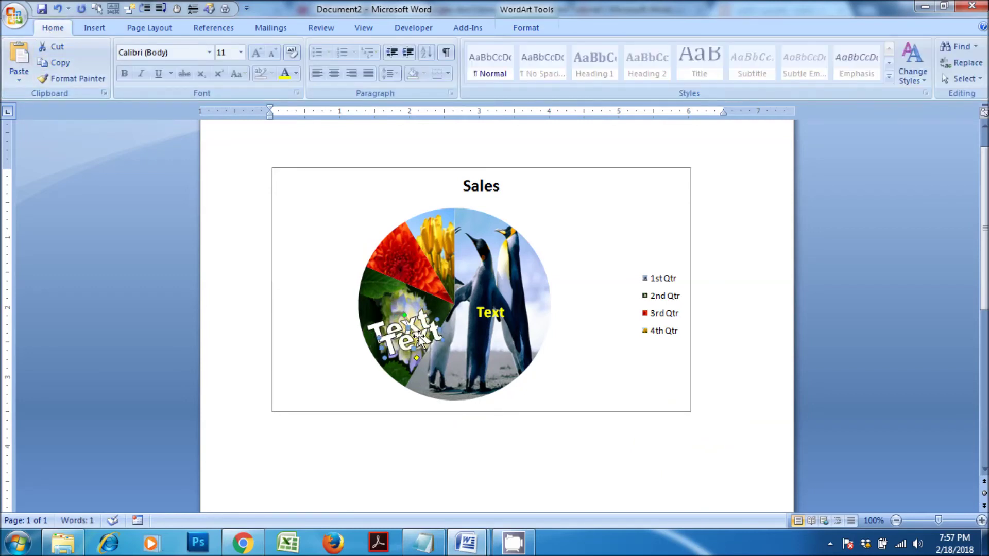
{"action": "left_click_drag", "start_coordinate": [421, 340], "coordinate": [419, 264]}
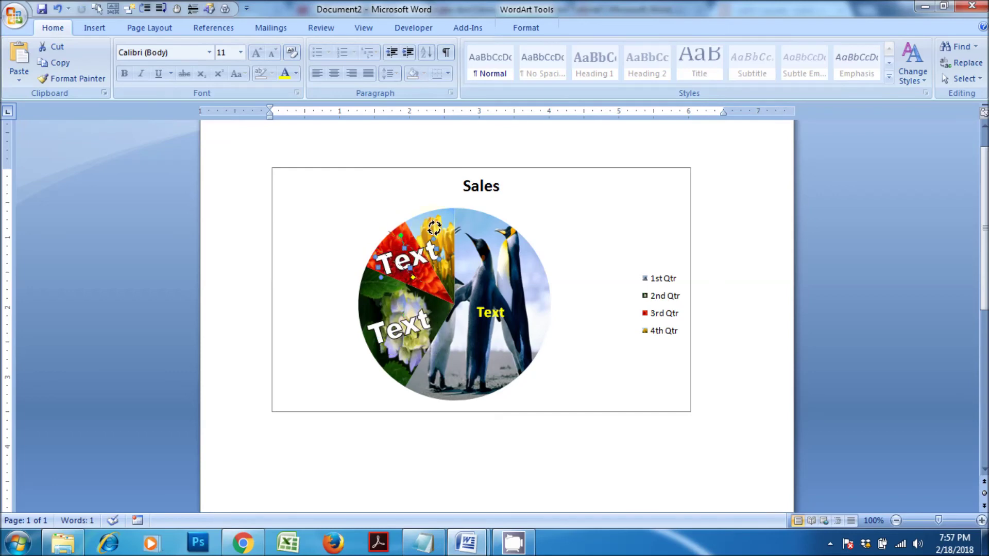
{"action": "left_click_drag", "start_coordinate": [434, 227], "coordinate": [436, 230]}
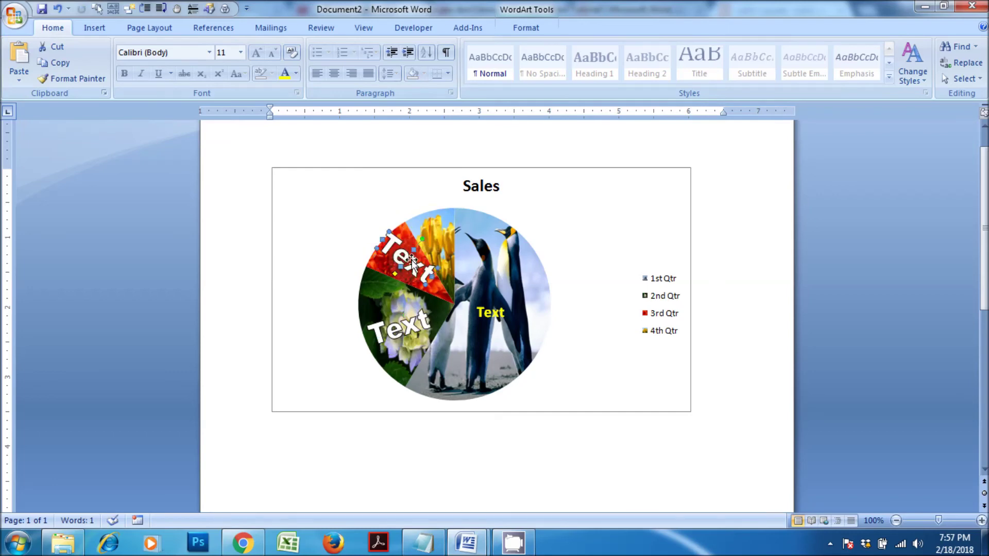
{"action": "left_click", "coordinate": [21, 65]}
{"action": "left_click_drag", "start_coordinate": [420, 338], "coordinate": [451, 222]}
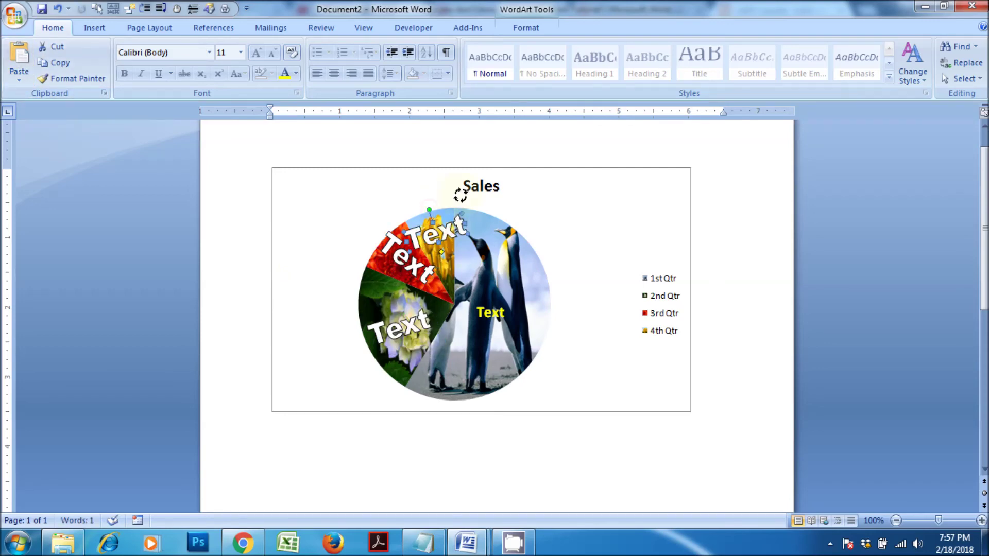
{"action": "left_click_drag", "start_coordinate": [491, 208], "coordinate": [492, 209]}
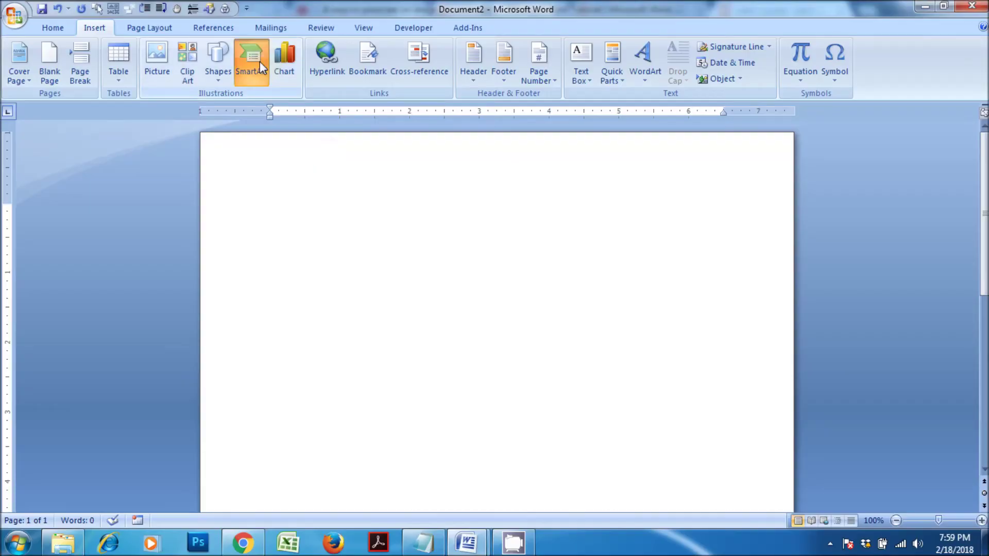
Choose the Basic Cycle layout from the SmartArt gallery's Cycle section
{"action": "left_click", "coordinate": [258, 60]}
{"action": "mouse_move", "coordinate": [580, 179]}
{"action": "left_mouse_down"}
{"action": "mouse_move", "coordinate": [591, 246]}
{"action": "mouse_move", "coordinate": [582, 258]}
{"action": "left_mouse_up"}
{"action": "left_click", "coordinate": [397, 283]}
Insert the Basic Cycle SmartArt and raise its height to 4.9 inches
{"action": "left_click", "coordinate": [650, 388]}
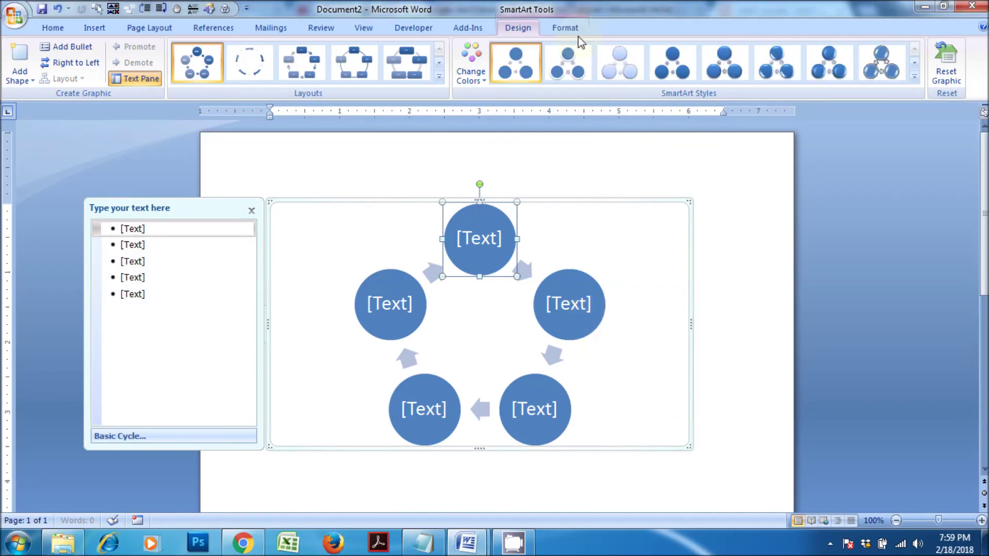
{"action": "left_click", "coordinate": [578, 32]}
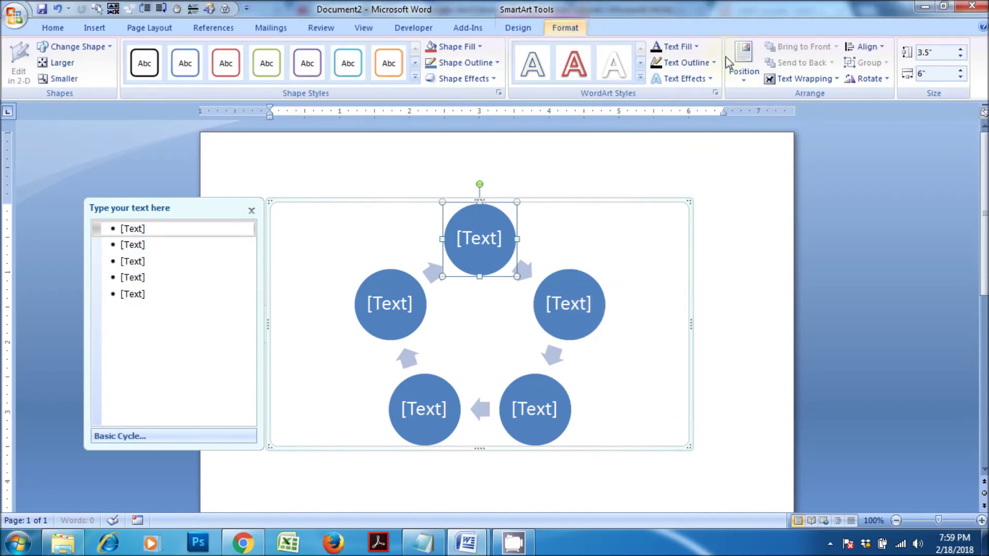
{"action": "left_click", "coordinate": [960, 49]}
{"action": "left_click", "coordinate": [961, 49]}
{"action": "left_click", "coordinate": [961, 49]}
{"action": "left_click", "coordinate": [961, 49]}
{"action": "left_click", "coordinate": [961, 49]}
{"action": "left_click", "coordinate": [961, 49]}
{"action": "left_click", "coordinate": [961, 49]}
{"action": "left_click", "coordinate": [961, 48]}
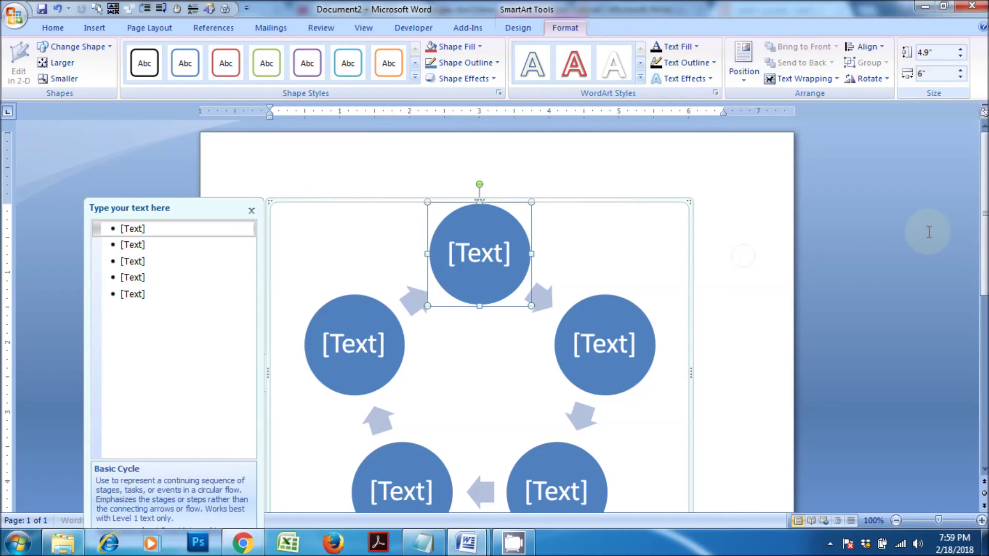
{"action": "scroll", "coordinate": [746, 324], "scroll_direction": "down", "scroll_amount": 1}
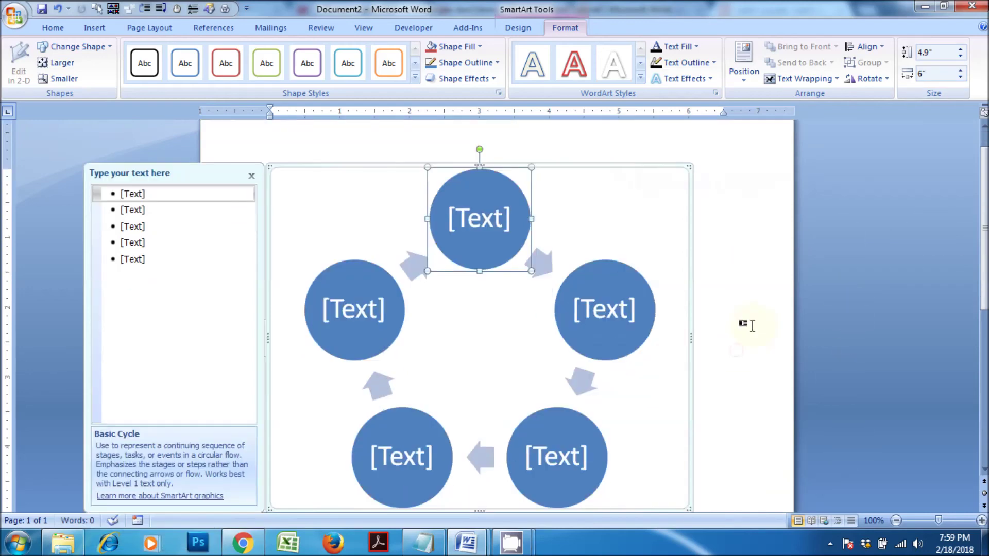
{"action": "left_click", "coordinate": [746, 323]}
{"action": "scroll", "coordinate": [670, 298], "scroll_direction": "down", "scroll_amount": 2}
{"action": "scroll", "coordinate": [675, 305], "scroll_direction": "up", "scroll_amount": 1}
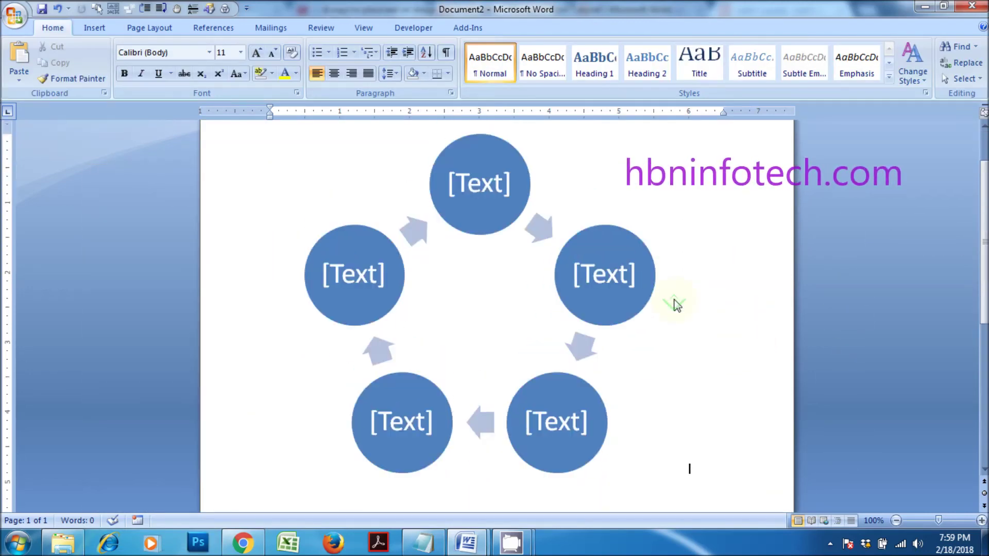
{"action": "left_click", "coordinate": [504, 138]}
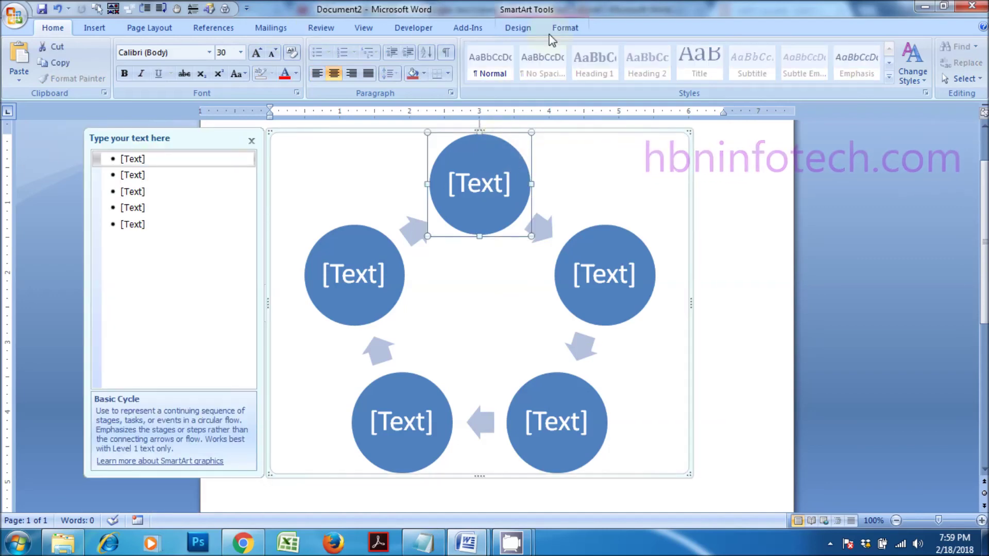
Fill the top cycle circle with the Desert photo from the Pictures library
{"action": "left_click", "coordinate": [577, 29]}
{"action": "left_click", "coordinate": [479, 46]}
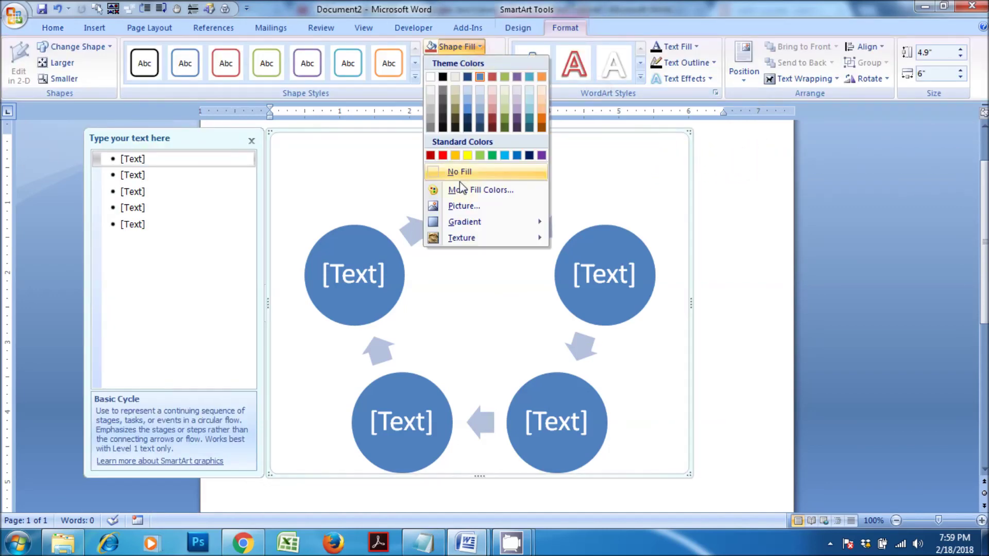
{"action": "left_click", "coordinate": [460, 205]}
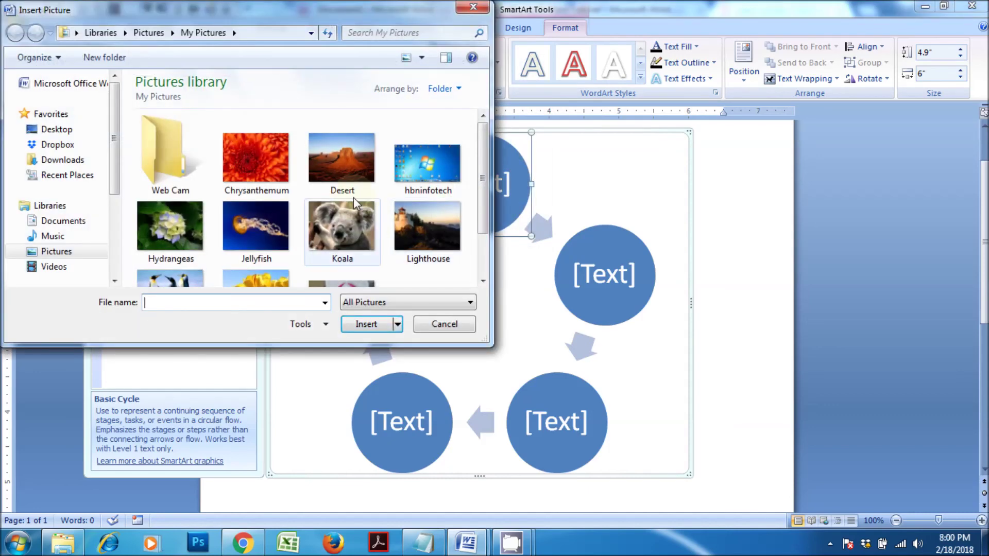
{"action": "left_click", "coordinate": [435, 174]}
{"action": "left_click", "coordinate": [345, 165]}
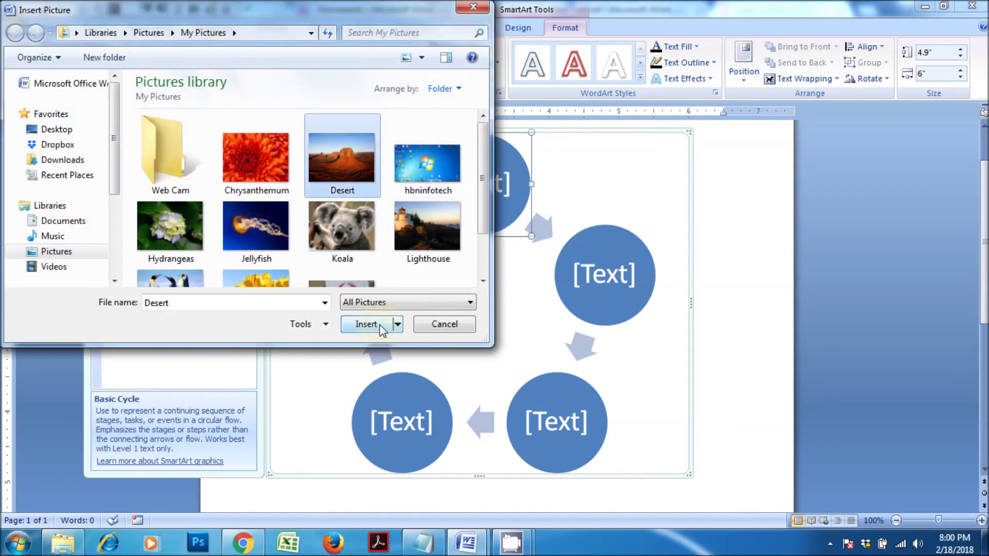
{"action": "left_click", "coordinate": [379, 324]}
Fill the right-hand circle with the Lighthouse photo
{"action": "left_click", "coordinate": [649, 254]}
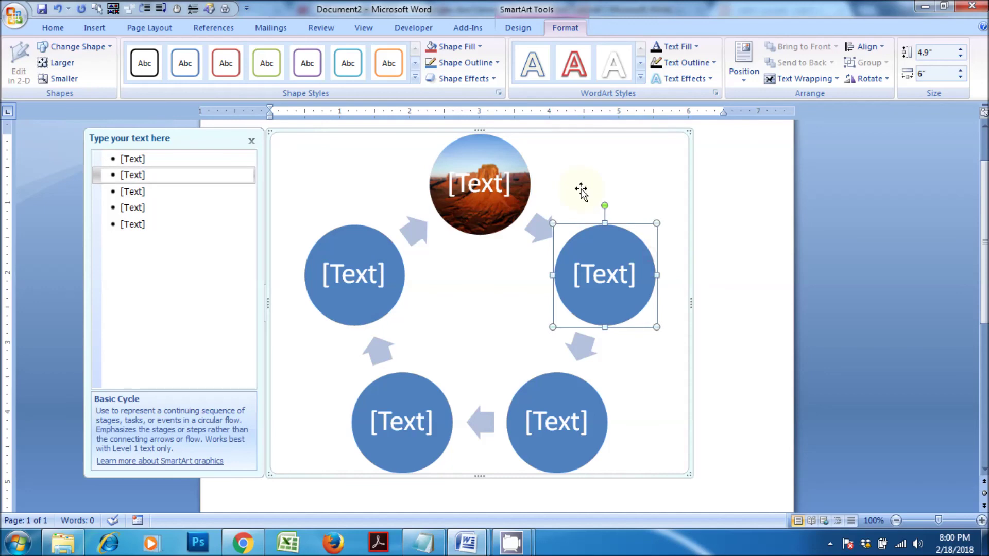
{"action": "left_click", "coordinate": [463, 50]}
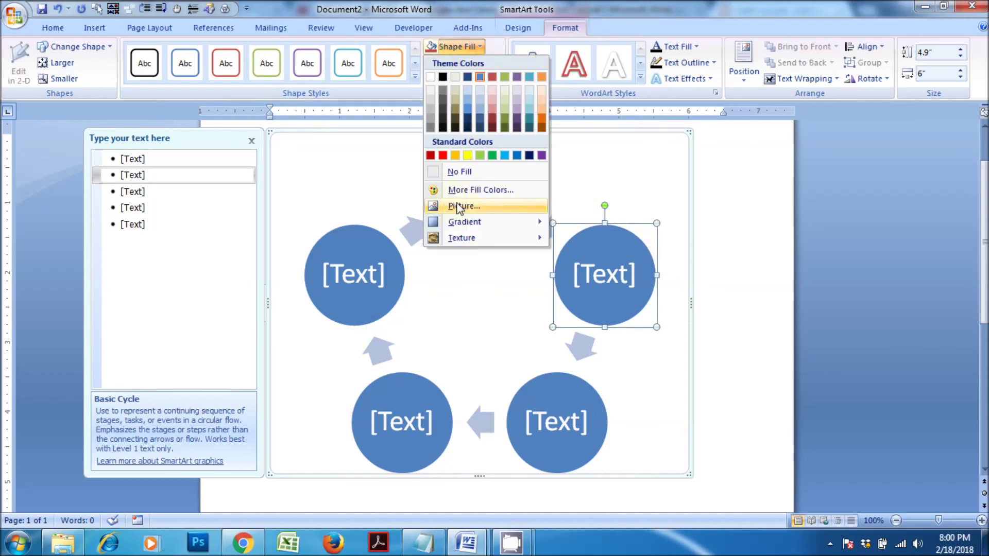
{"action": "left_click", "coordinate": [456, 205]}
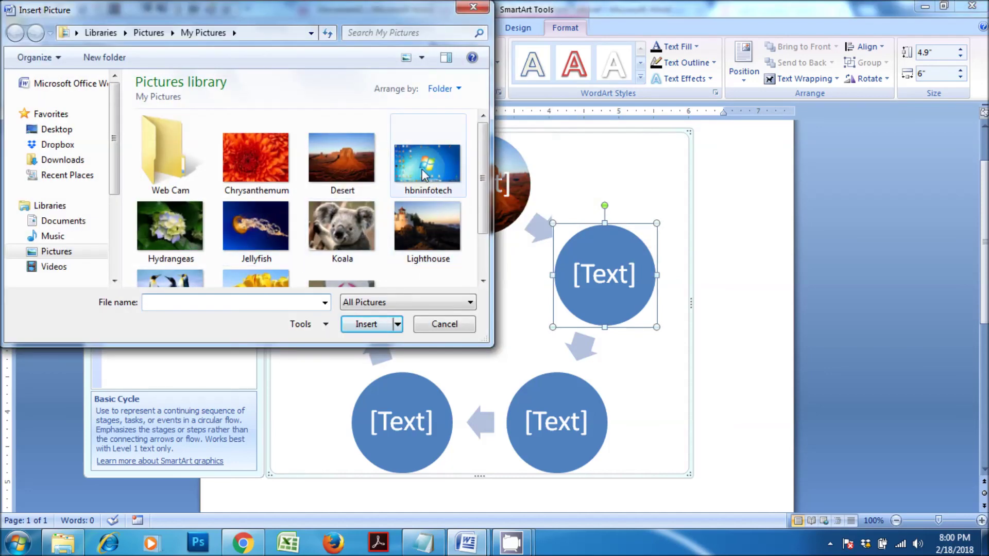
{"action": "left_click", "coordinate": [413, 227]}
{"action": "left_click", "coordinate": [372, 315]}
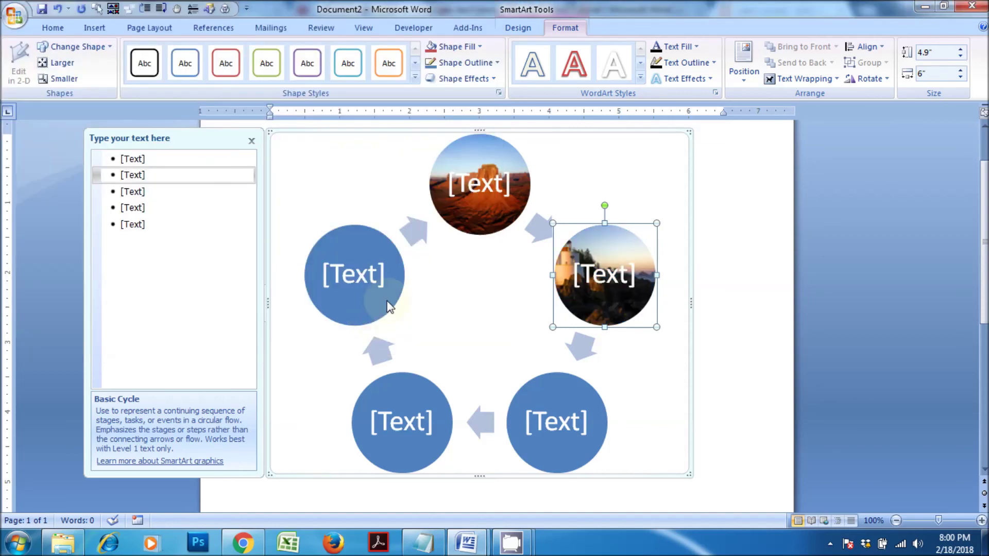
Fill the left-hand circle with the Penguins photo, then type sample text in the desert circle
{"action": "left_click", "coordinate": [382, 243]}
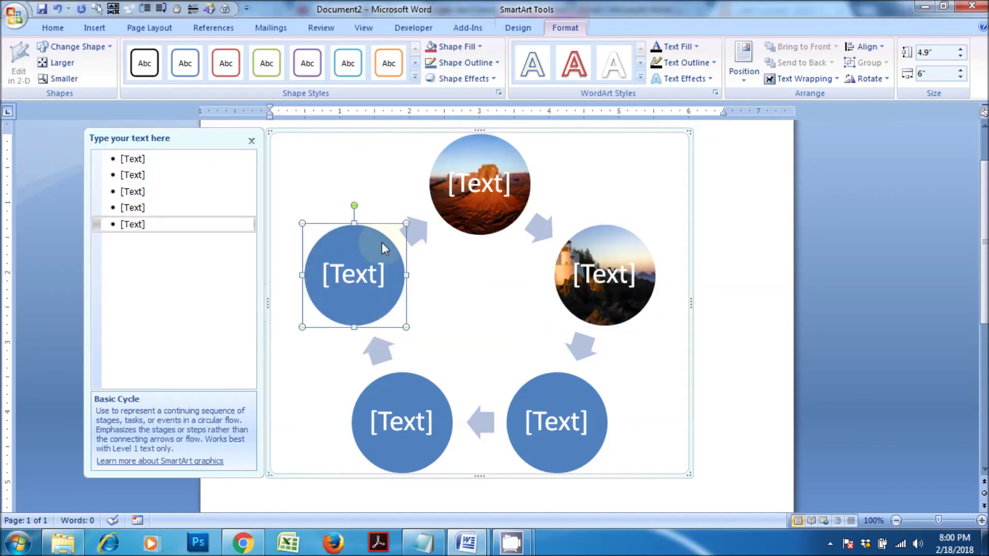
{"action": "left_click", "coordinate": [480, 47]}
{"action": "left_click", "coordinate": [465, 206]}
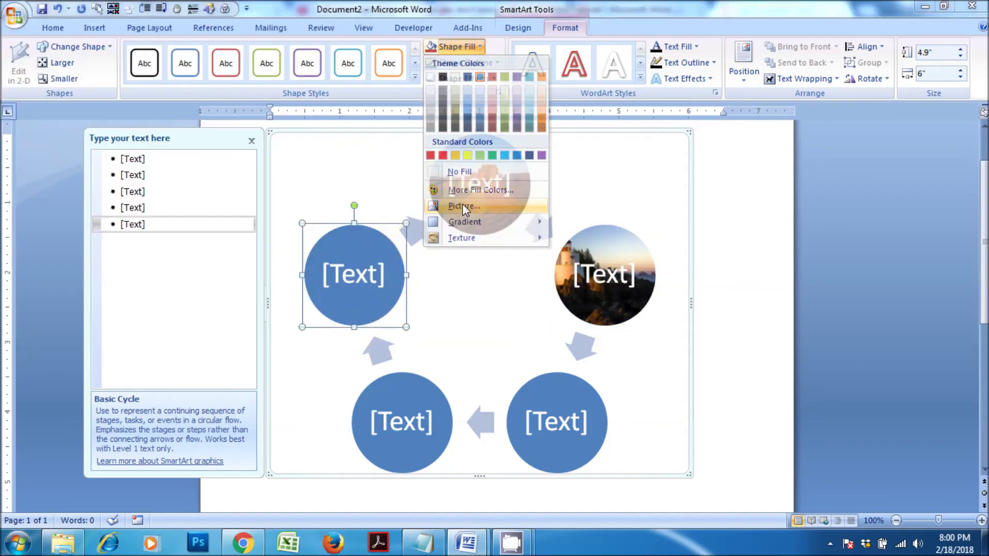
{"action": "scroll", "coordinate": [483, 161], "scroll_direction": "down", "scroll_amount": 2}
{"action": "left_click", "coordinate": [170, 227]}
{"action": "left_click", "coordinate": [359, 327]}
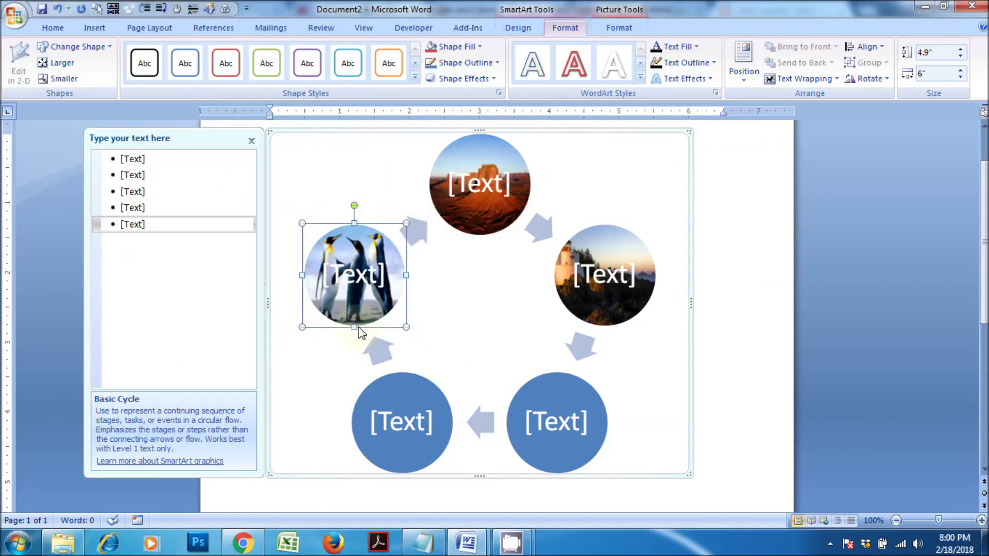
{"action": "left_click", "coordinate": [490, 184]}
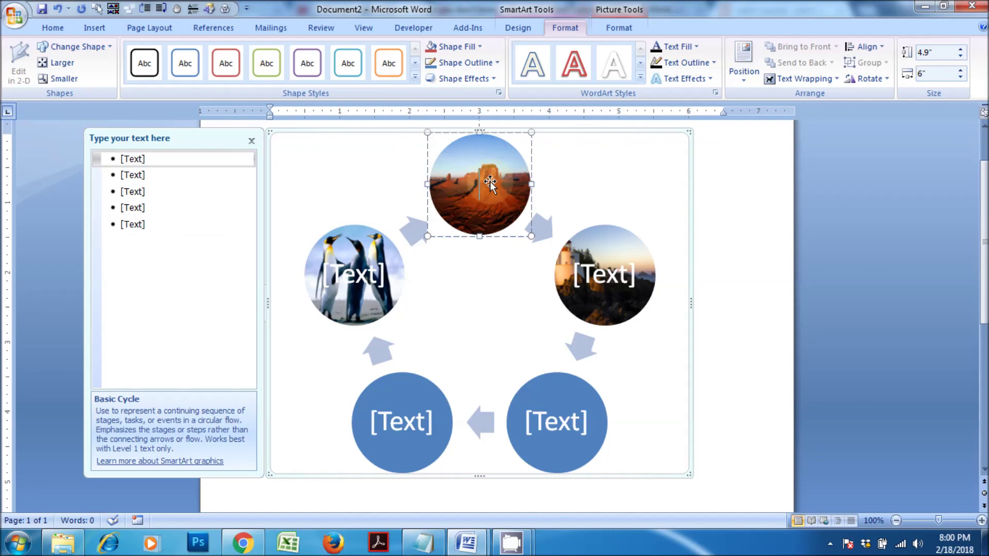
{"action": "type", "text": "dsdfdsfsdfdsfsdfdsf"}
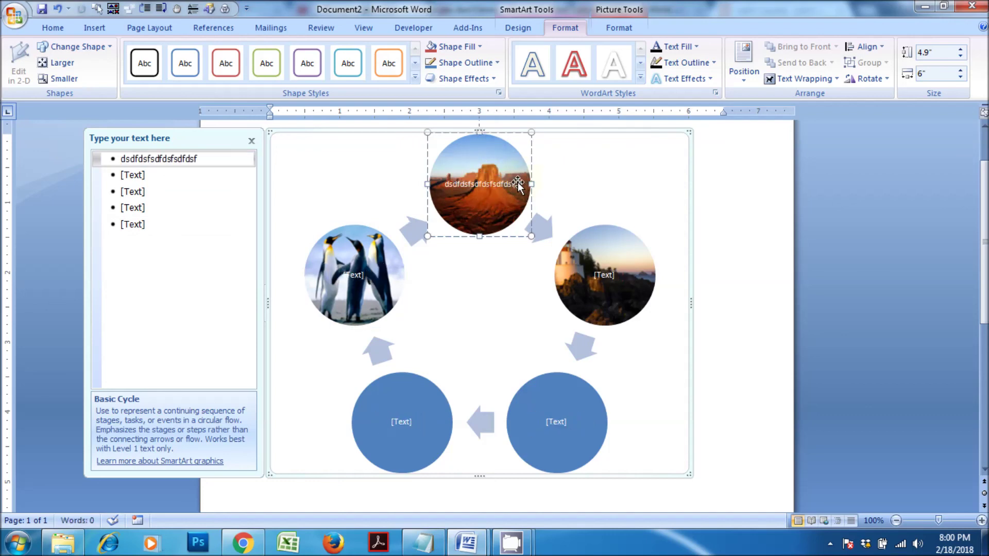
Trim the desert circle's label and make it bold, leaving the font colour unchanged
{"action": "key", "text": "BackSpace"}
{"action": "key", "text": "BackSpace"}
{"action": "key", "text": "BackSpace"}
{"action": "key", "text": "BackSpace"}
{"action": "key", "text": "BackSpace"}
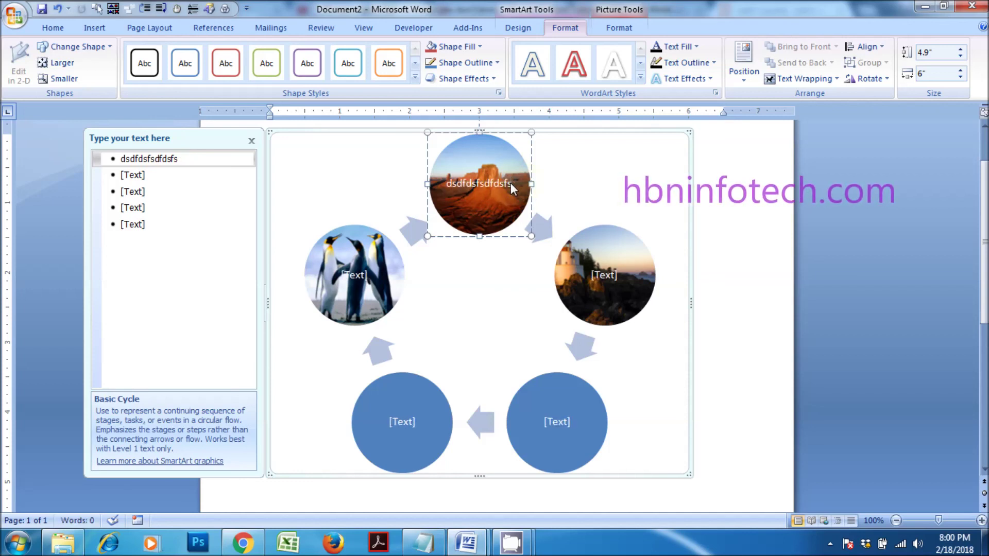
{"action": "left_click_drag", "start_coordinate": [445, 185], "coordinate": [512, 184]}
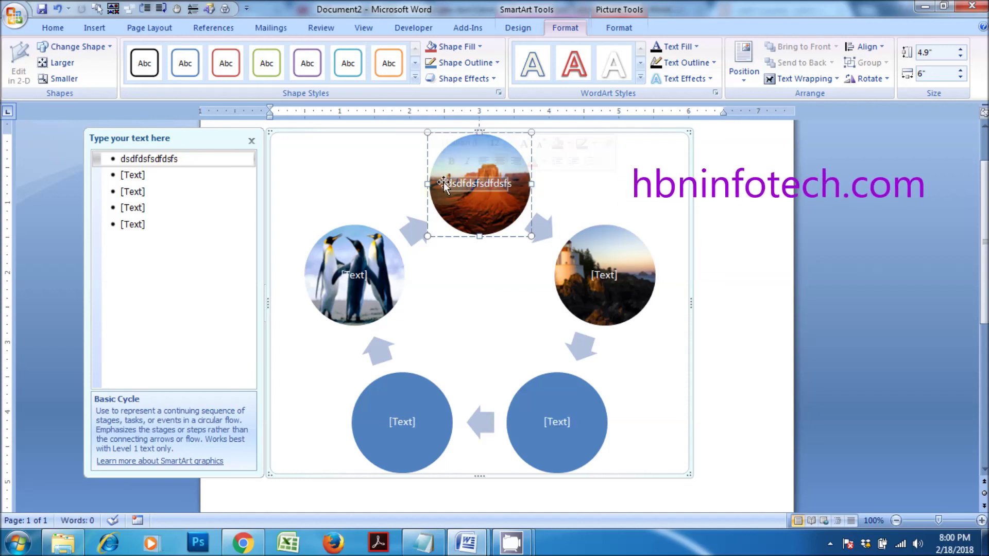
{"action": "left_click", "coordinate": [451, 162]}
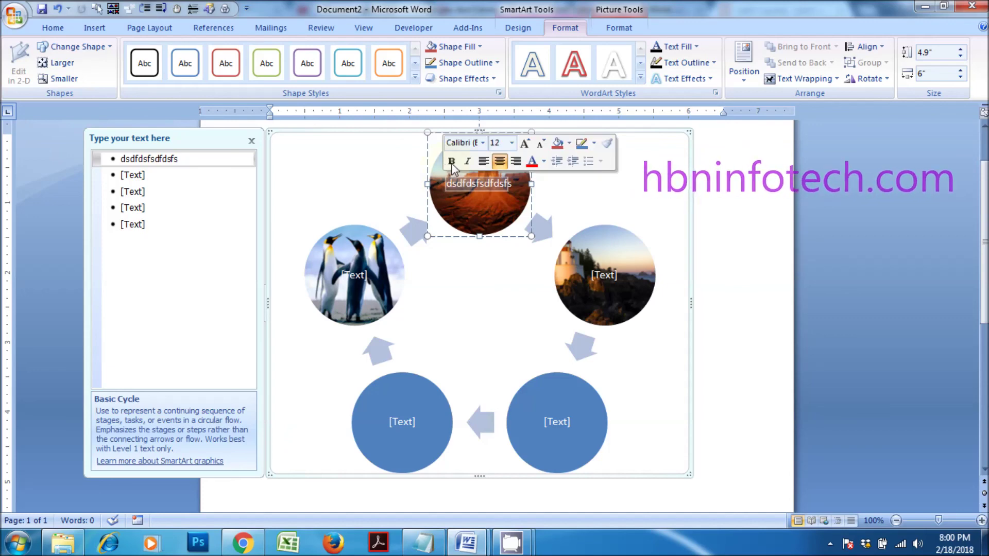
{"action": "left_click", "coordinate": [545, 161]}
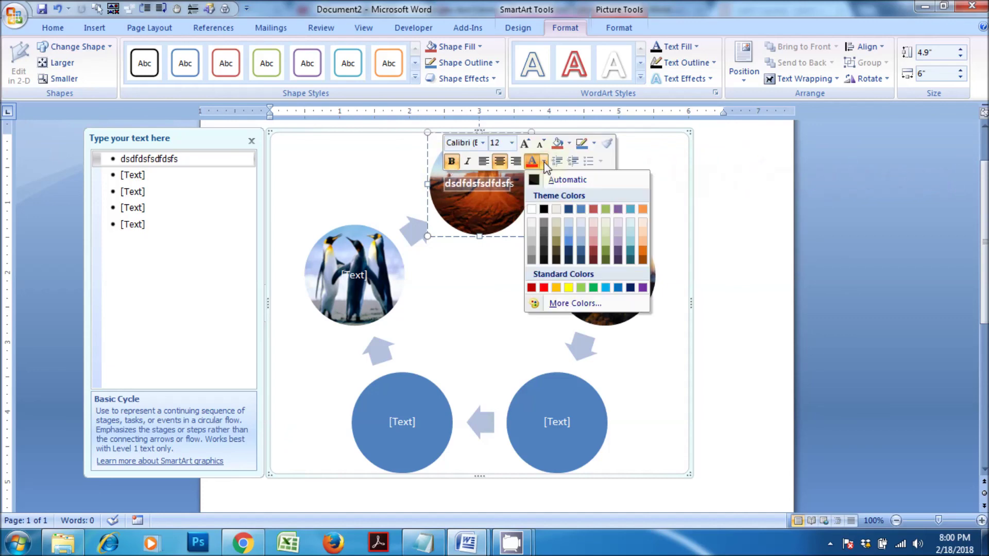
{"action": "left_click", "coordinate": [475, 209]}
Type sample labels 'gfdgfdgfdg' and 'fdgdfgdfgfd' in the lighthouse and penguin circles, then deselect the SmartArt
{"action": "left_click", "coordinate": [603, 273]}
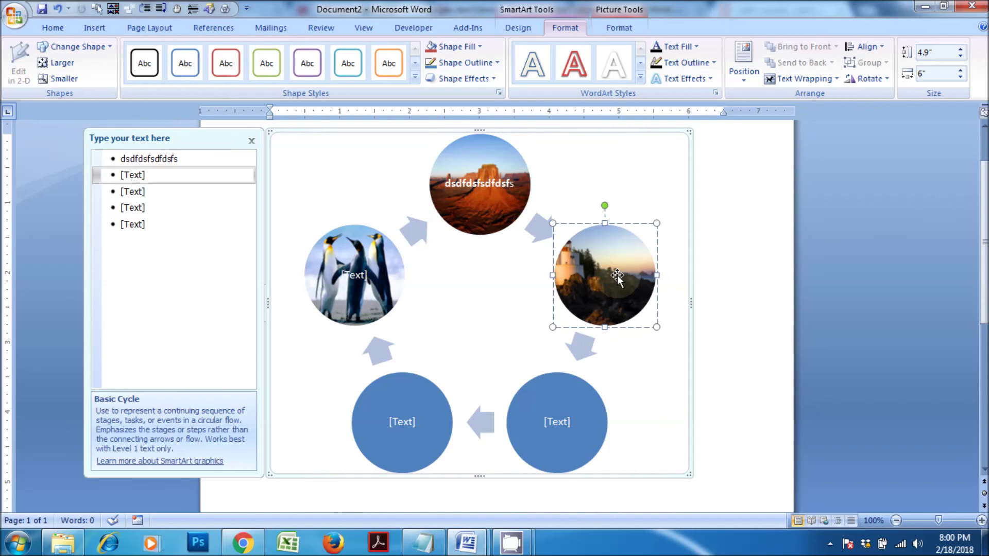
{"action": "type", "text": "gfdgfdgfdg"}
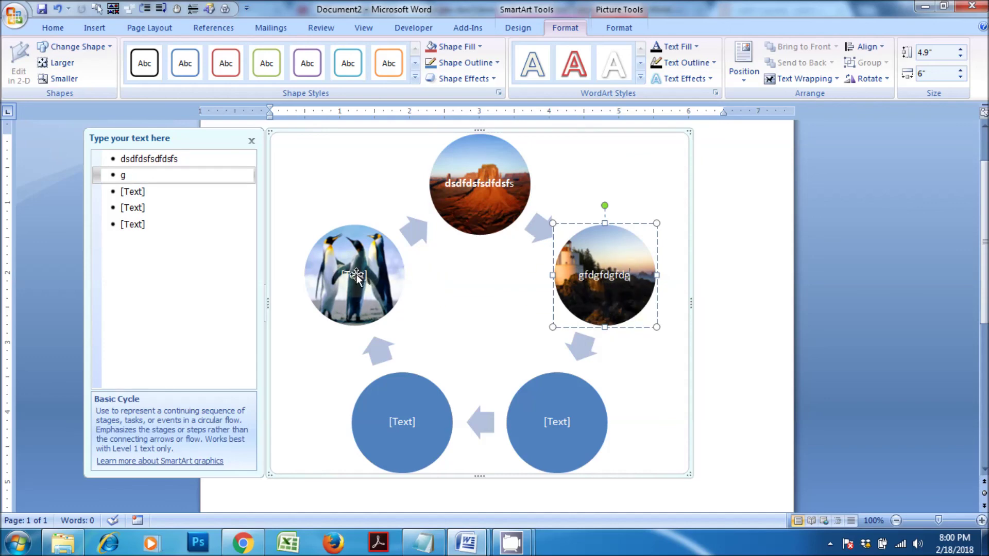
{"action": "left_click", "coordinate": [356, 274]}
{"action": "type", "text": "fdg"}
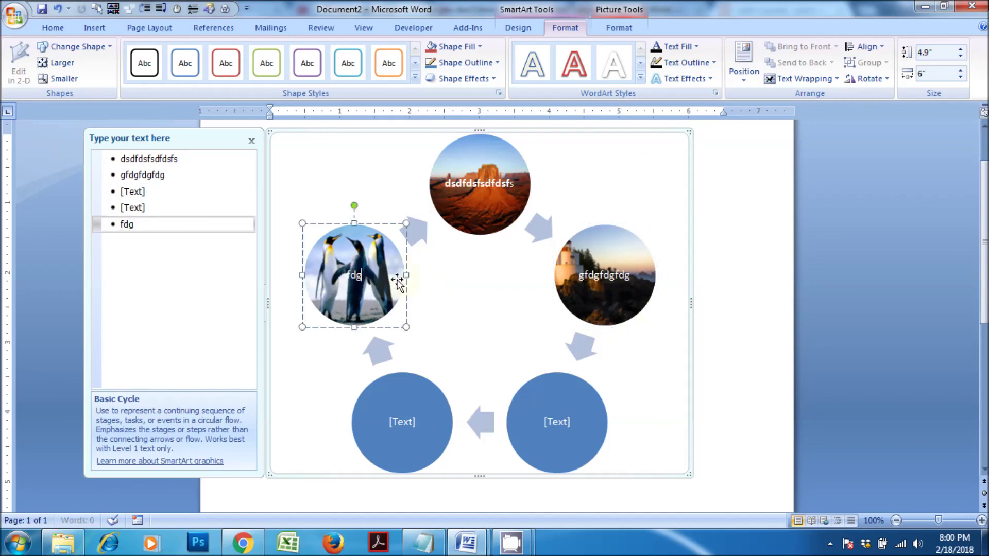
{"action": "type", "text": "dfgdfgfd"}
{"action": "left_click", "coordinate": [727, 302]}
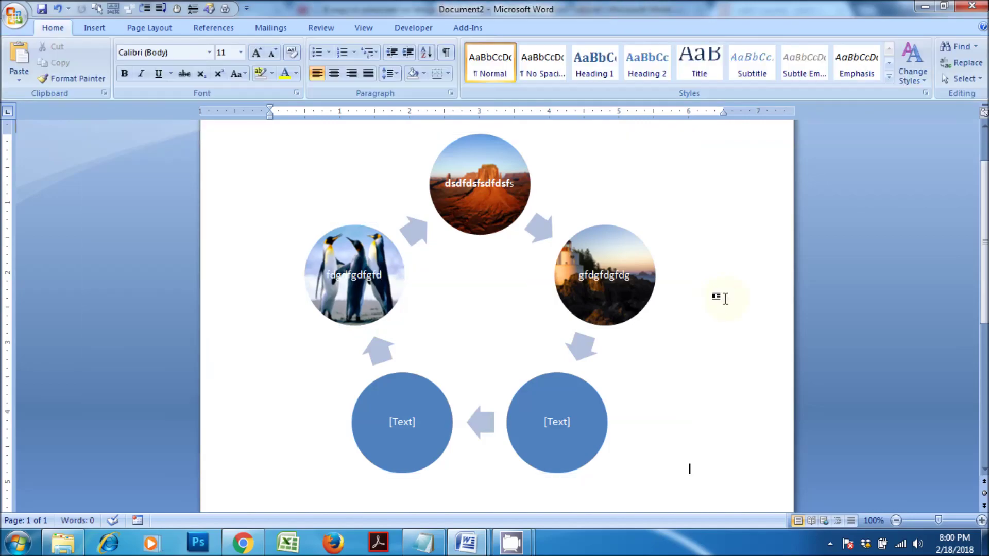